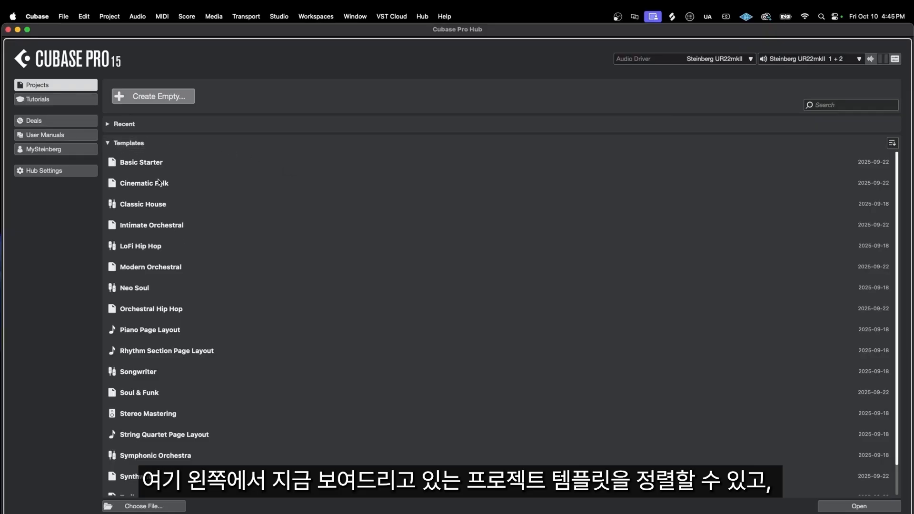
- Collapse the project templates list and expand the list of recent projects
{"action": "left_click", "coordinate": [109, 142]}
{"action": "left_click", "coordinate": [107, 124]}
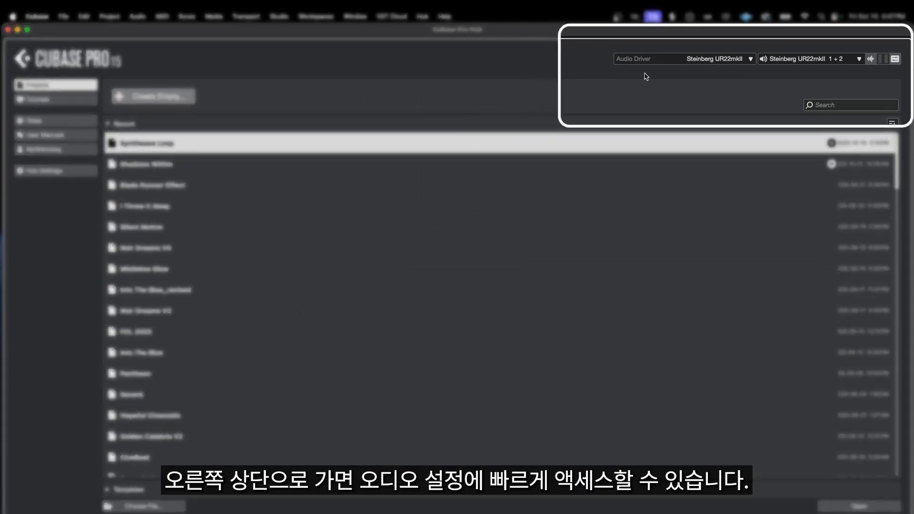
- Check the available audio drivers, keep Steinberg UR22mkII selected, and test the stereo output
{"action": "left_click", "coordinate": [656, 60]}
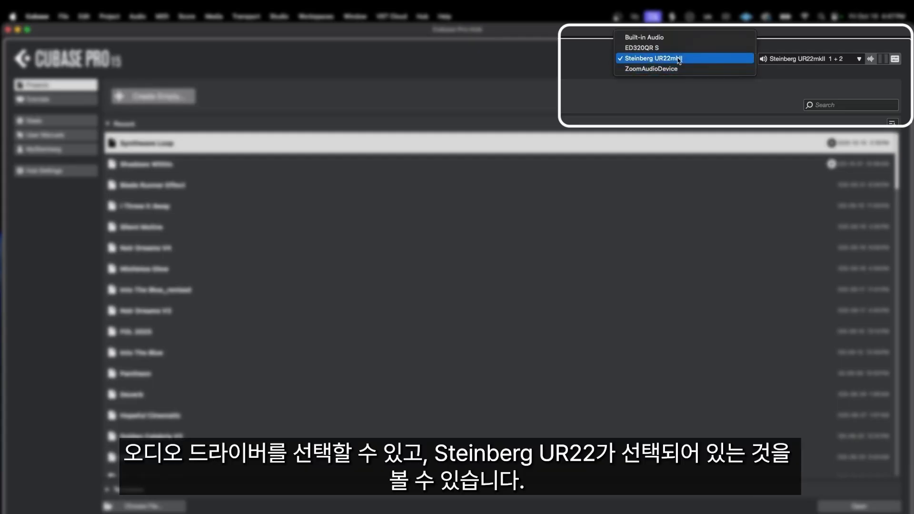
{"action": "left_click", "coordinate": [713, 61]}
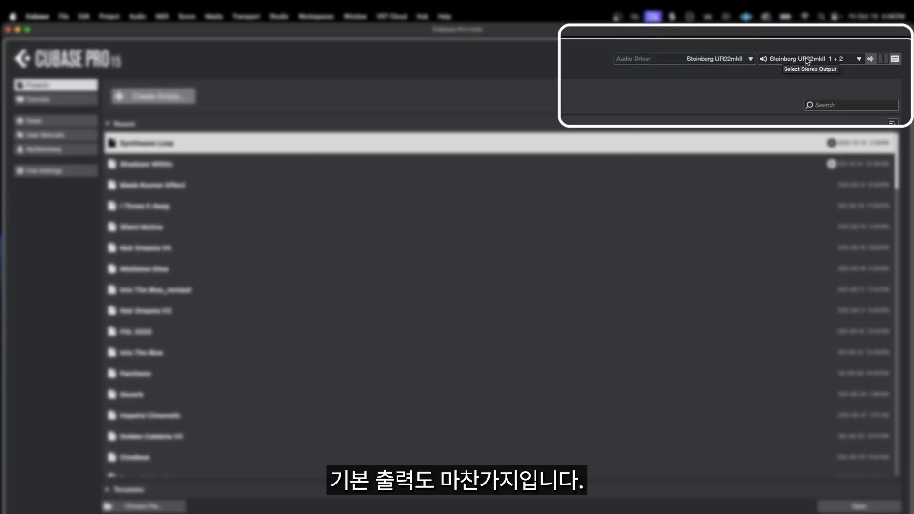
{"action": "left_click", "coordinate": [870, 60]}
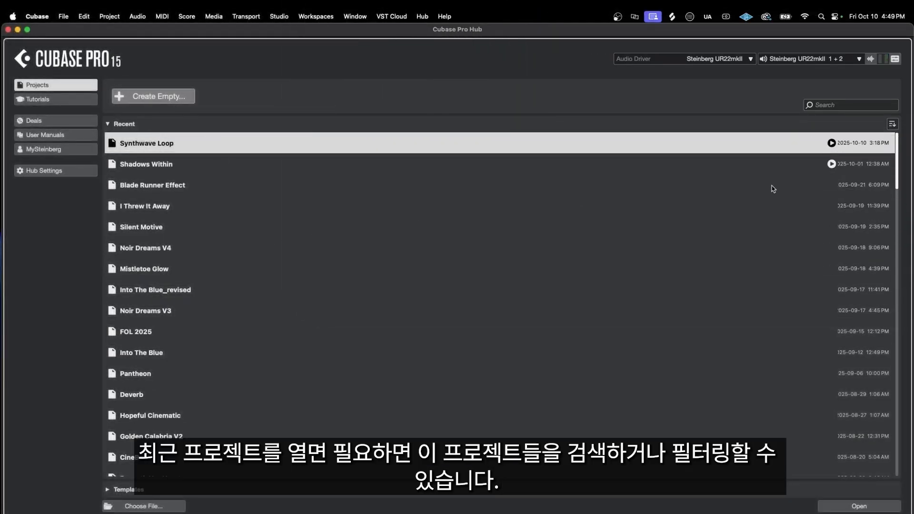
- Check the search and sorting options for the recent projects and play the saved preview of Synthwave Loop
{"action": "left_click", "coordinate": [848, 105]}
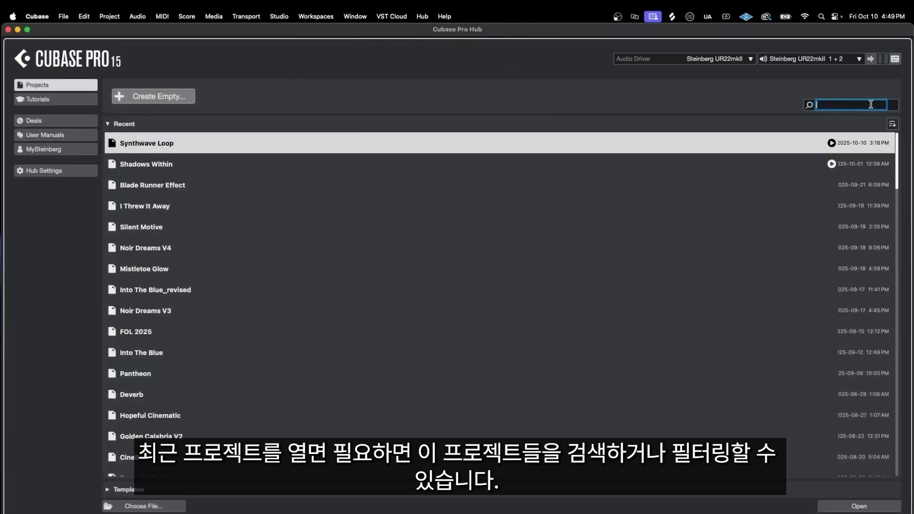
{"action": "left_click", "coordinate": [892, 124]}
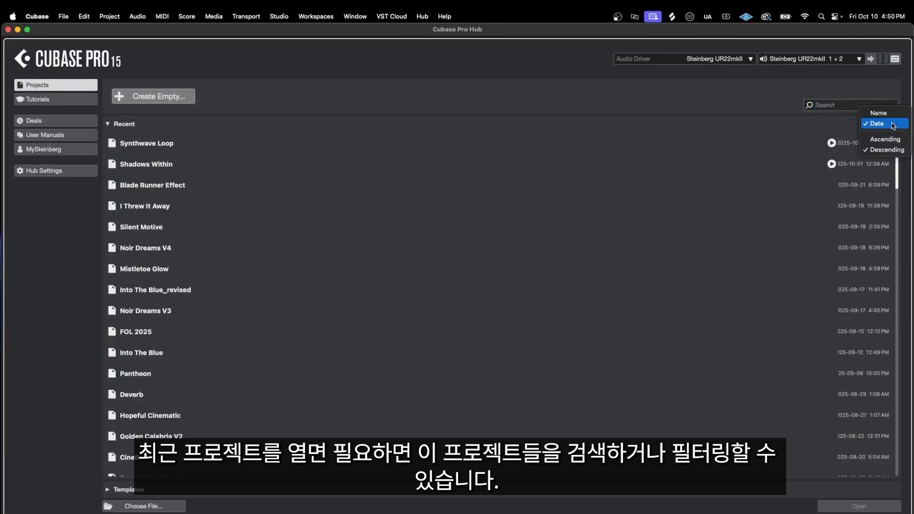
{"action": "left_click", "coordinate": [814, 123]}
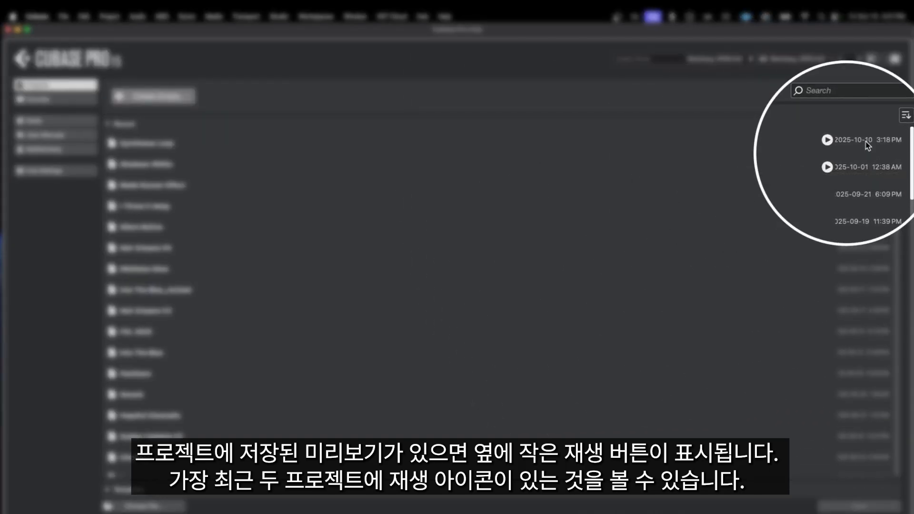
{"action": "left_click", "coordinate": [831, 143]}
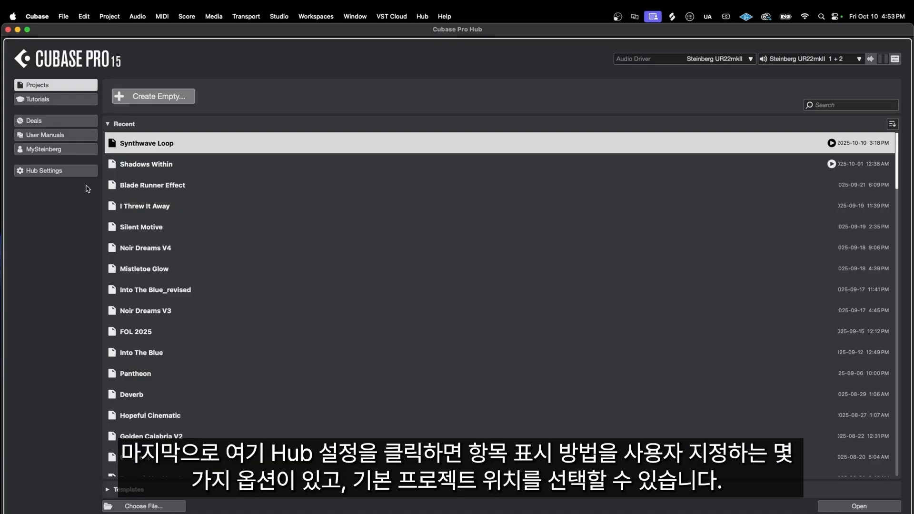
- In the Hub settings, hide and restore the Recent section, and switch file paths and template descriptions on and off again
{"action": "left_click", "coordinate": [78, 174]}
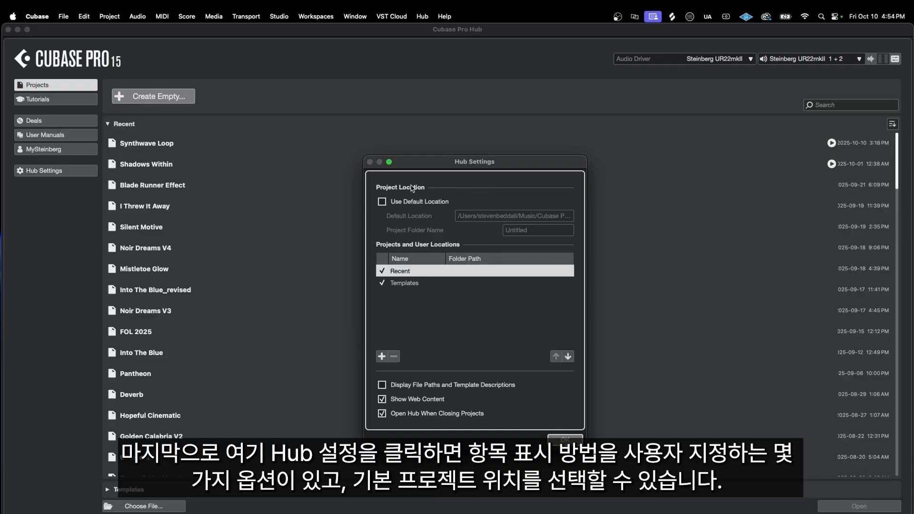
{"action": "left_click", "coordinate": [382, 272]}
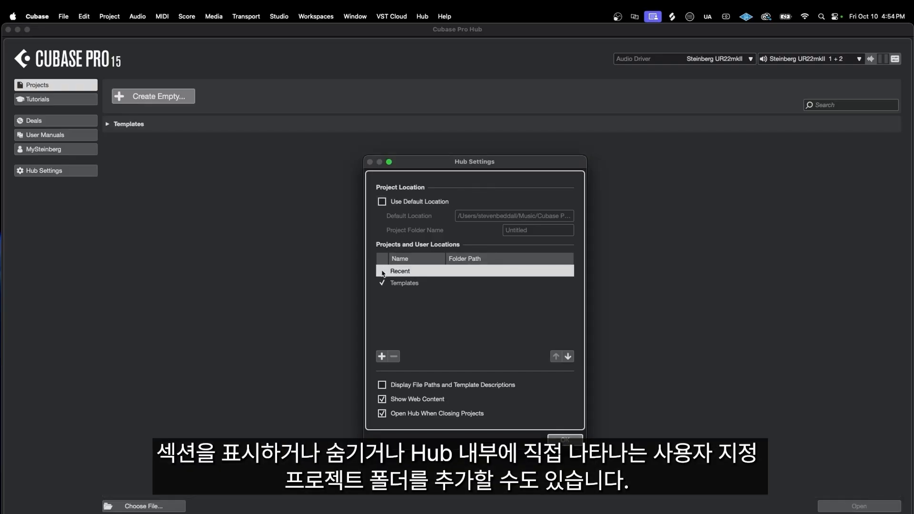
{"action": "left_click", "coordinate": [382, 272]}
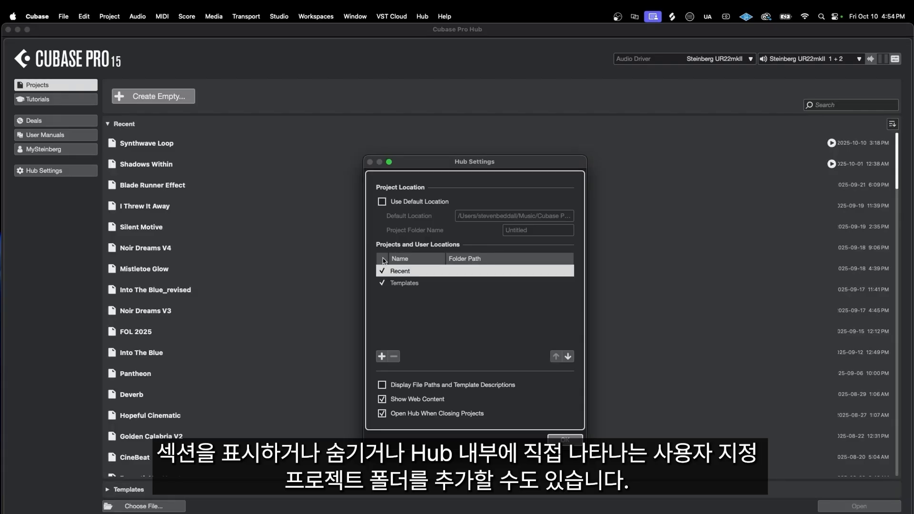
{"action": "left_click", "coordinate": [382, 384]}
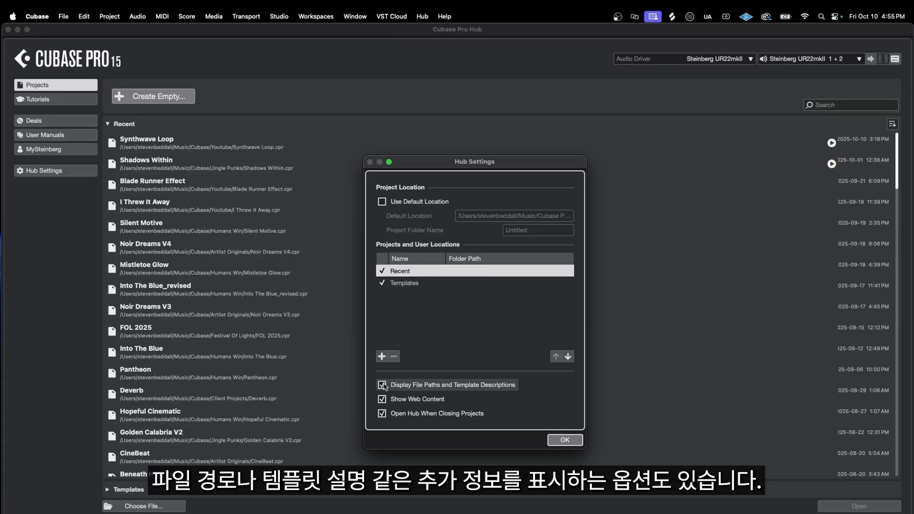
{"action": "left_click", "coordinate": [382, 385]}
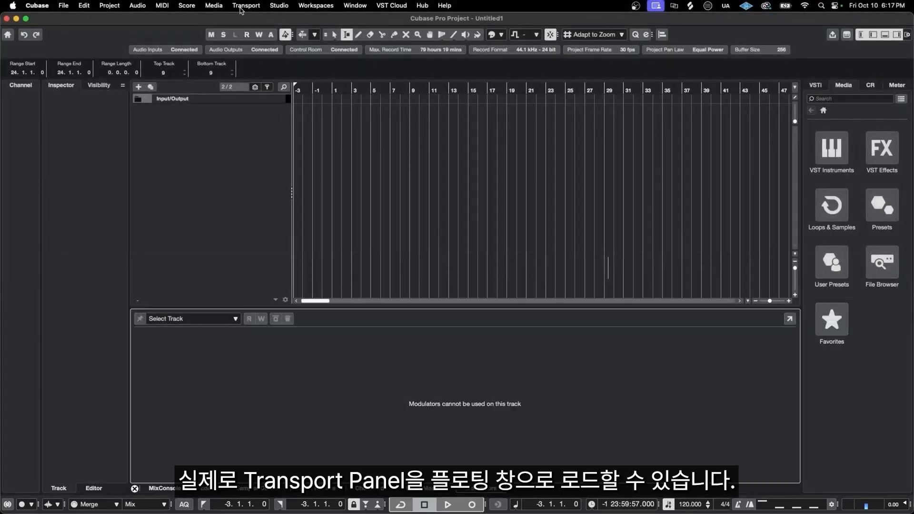
- Show the floating Transport Panel and set the project tempo to 100 BPM
{"action": "left_click", "coordinate": [241, 6]}
{"action": "left_click", "coordinate": [243, 20]}
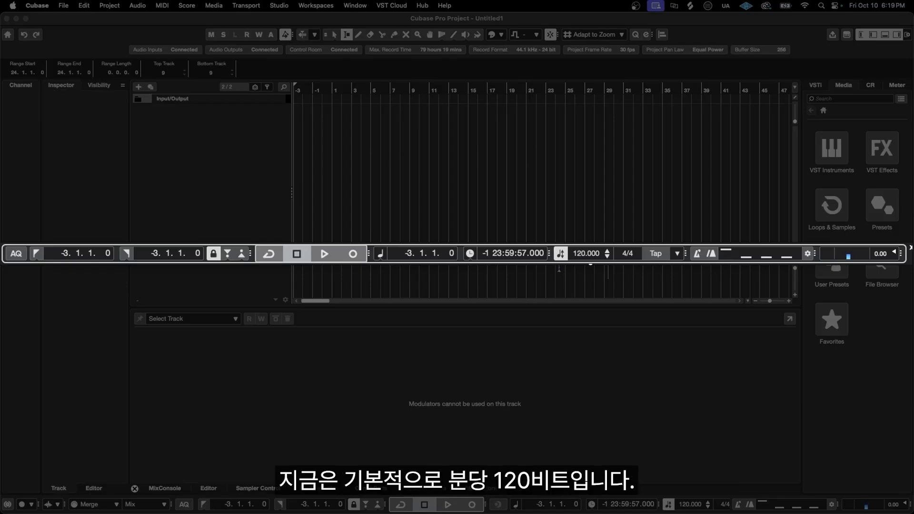
{"action": "double_click", "coordinate": [582, 254]}
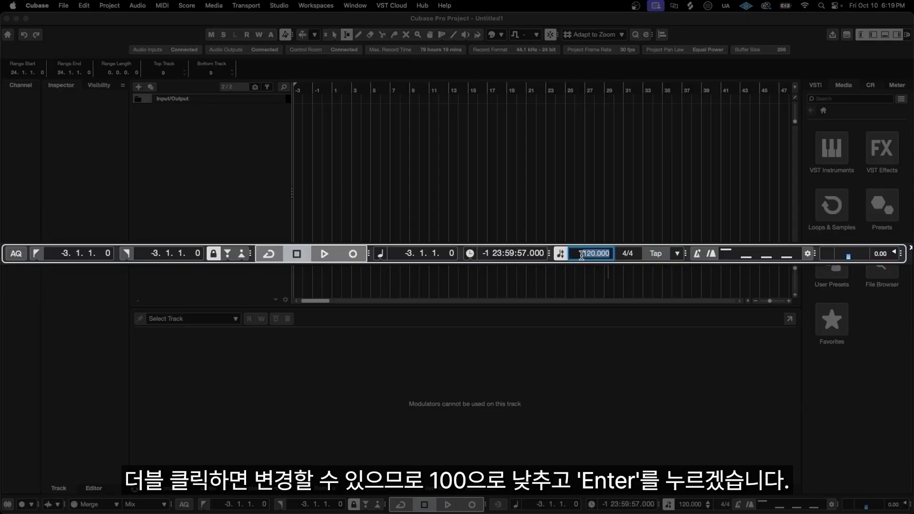
{"action": "type", "text": "100"}
{"action": "key", "text": "Return"}
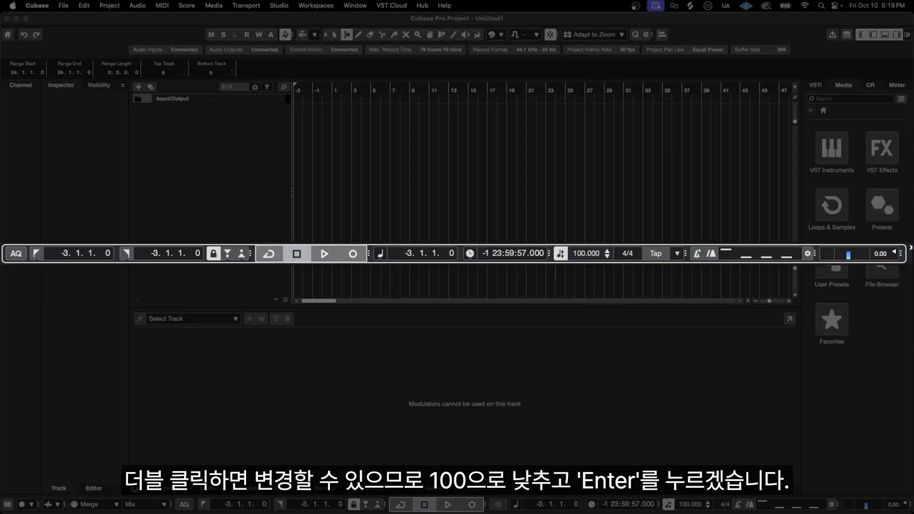
- Activate the metronome click and the count-in, and briefly start and stop a recording
{"action": "left_click", "coordinate": [696, 255]}
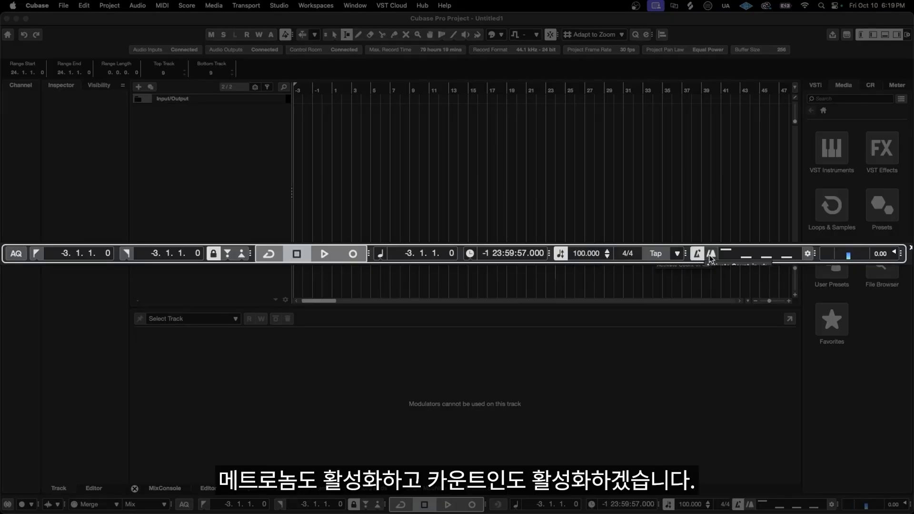
{"action": "left_click", "coordinate": [710, 255]}
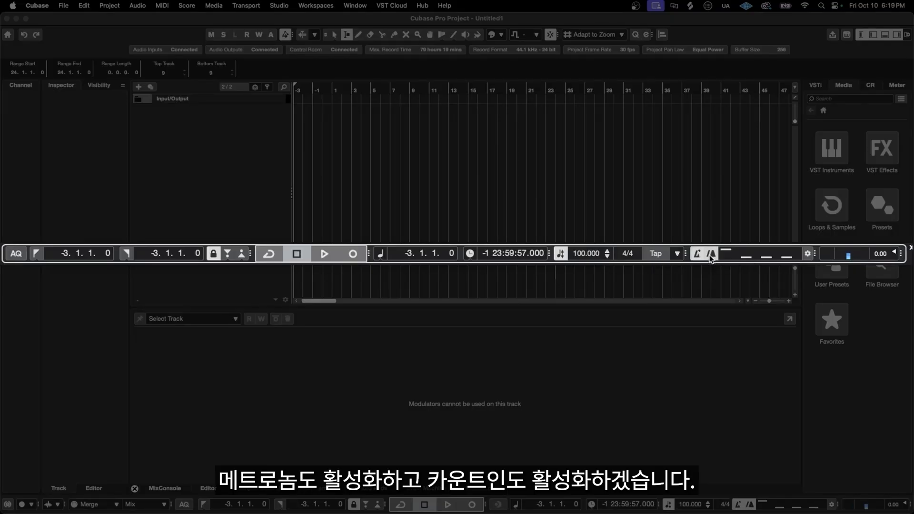
{"action": "left_click", "coordinate": [353, 255]}
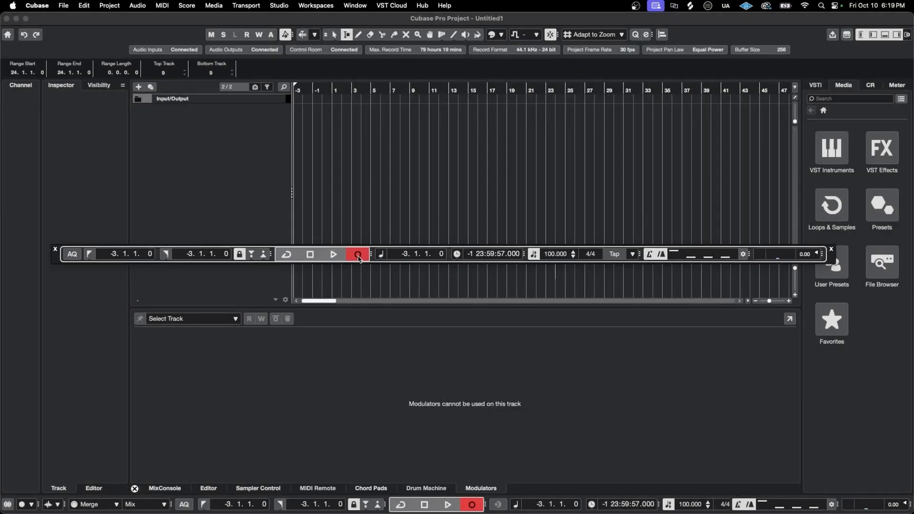
{"action": "left_click", "coordinate": [311, 256]}
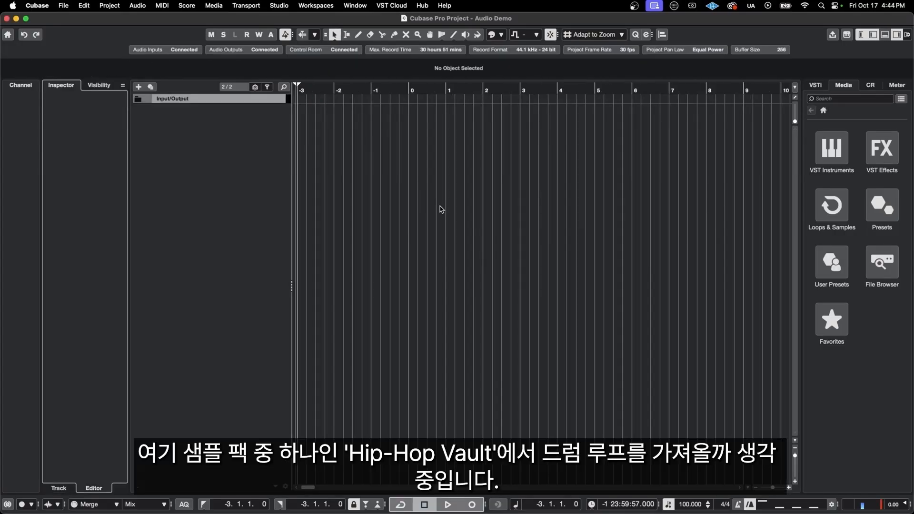
- Place Boombap - Drum Loop 04_77.5bpm from Hip Hop Vault on a new track at bar 0 and lower its volume to -3.88 dB
{"action": "left_click", "coordinate": [831, 205]}
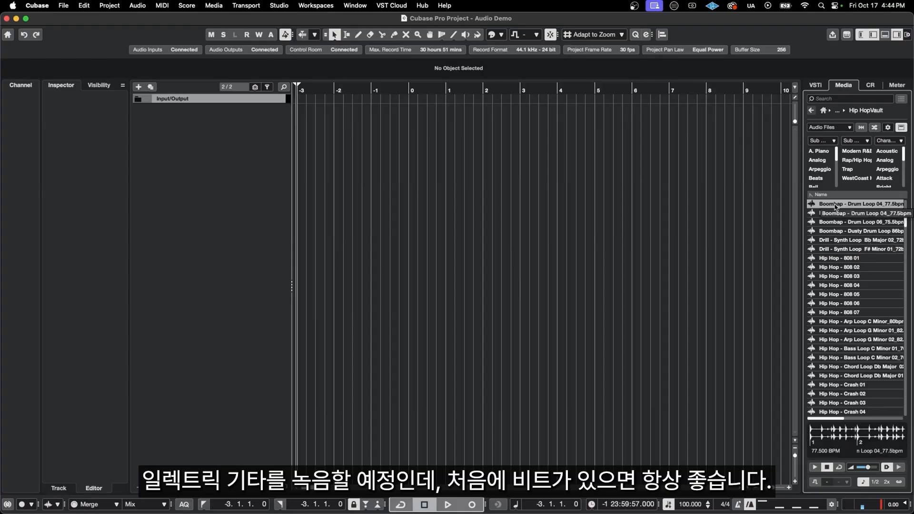
{"action": "left_click_drag", "start_coordinate": [856, 203], "coordinate": [407, 108]}
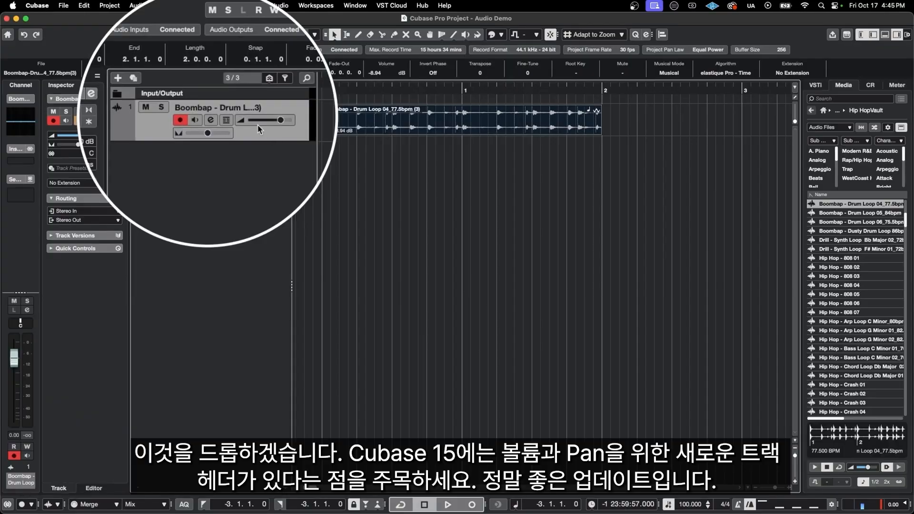
{"action": "mouse_move", "coordinate": [252, 119]}
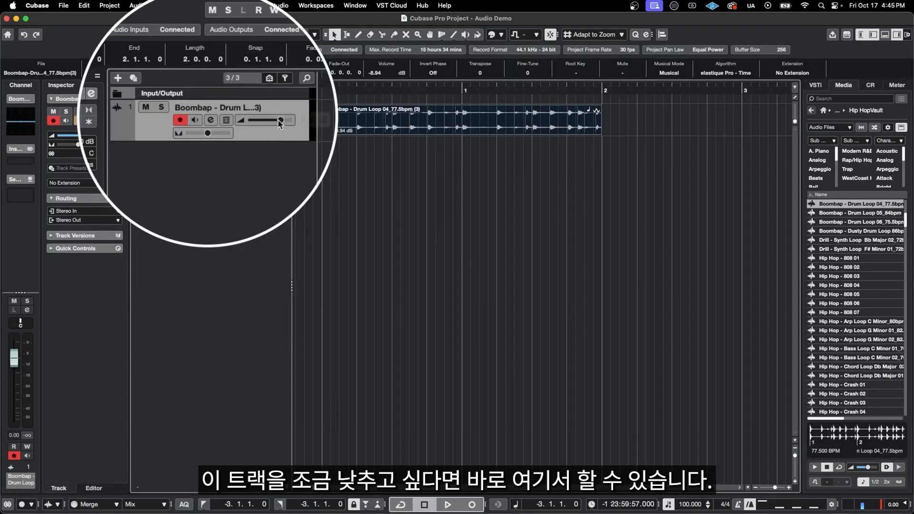
{"action": "left_click_drag", "start_coordinate": [281, 121], "coordinate": [270, 122]}
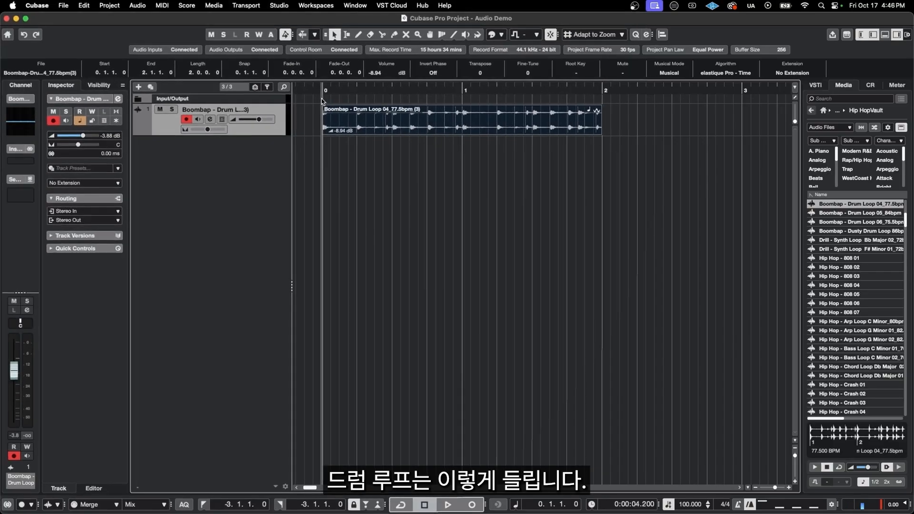
- Play the drum loop and duplicate its event once directly behind the original so the beat runs to bar 4
{"action": "key", "text": "space"}
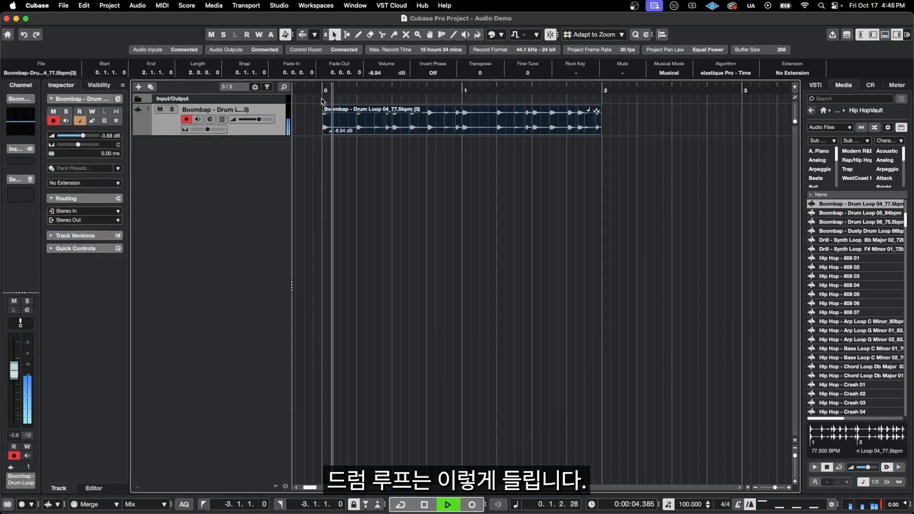
{"action": "left_click", "coordinate": [421, 113]}
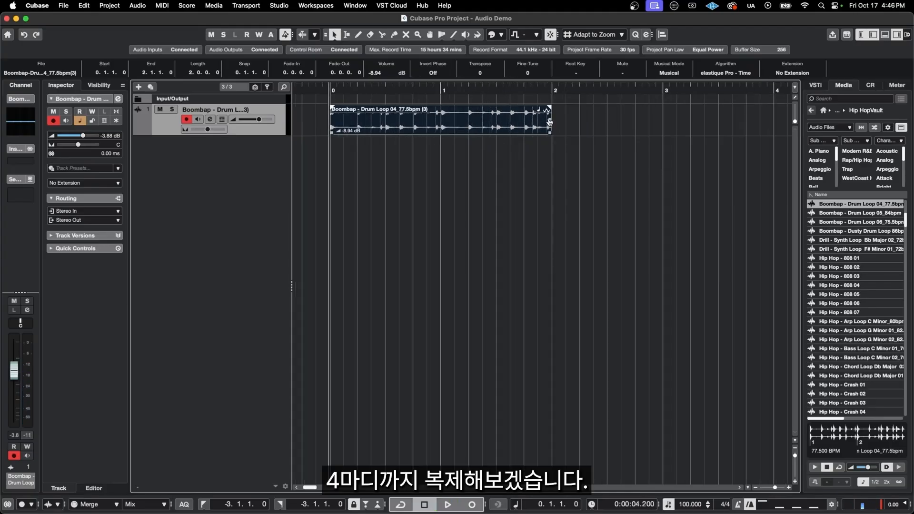
{"action": "left_click_drag", "start_coordinate": [549, 122], "coordinate": [613, 118]}
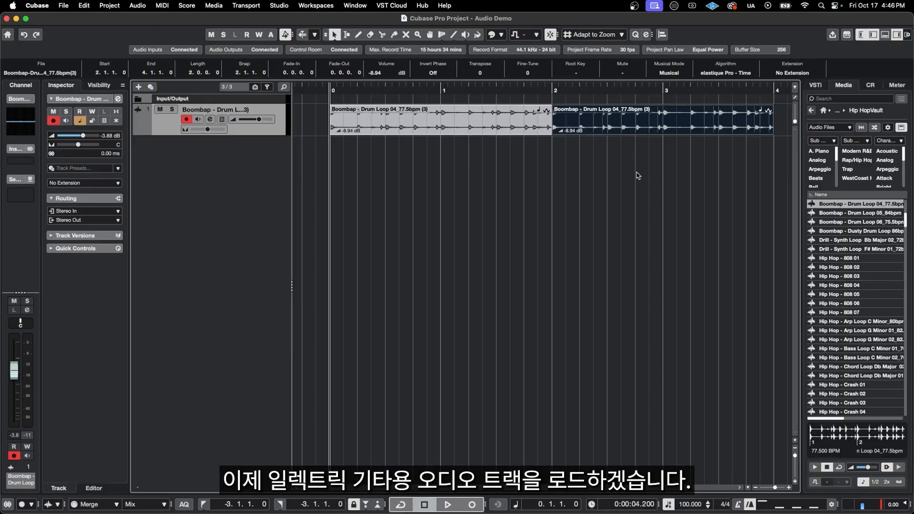
- Add an orange mono audio track named Elec Guitar with input Mono In 1 (Steinberg UR22mkII L) and increase its track height
{"action": "key", "text": "t"}
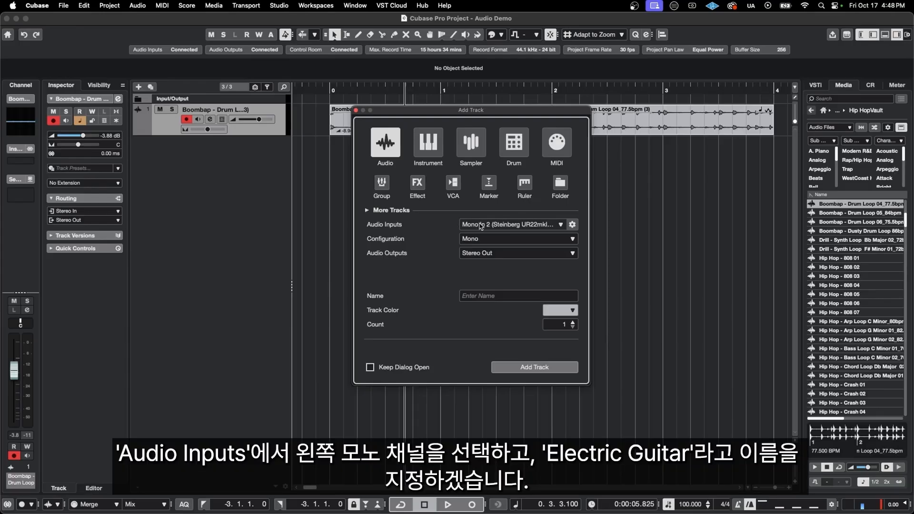
{"action": "left_click", "coordinate": [523, 224]}
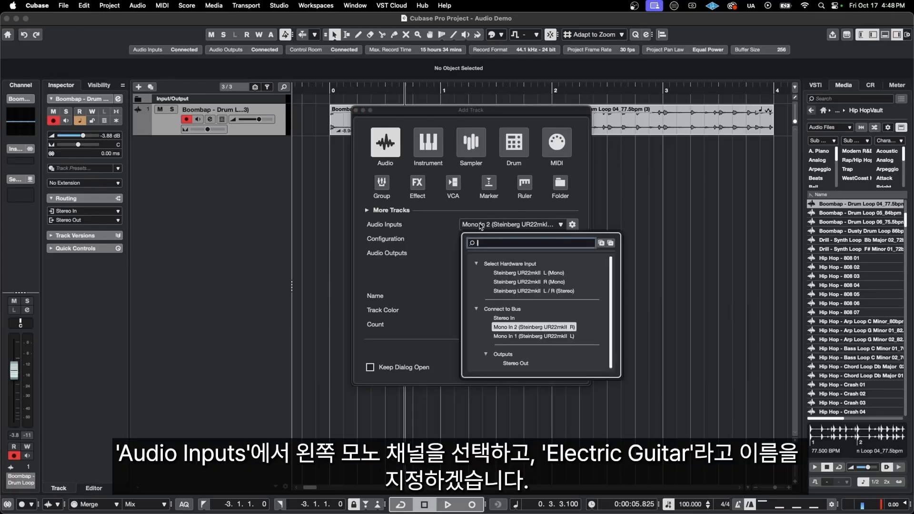
{"action": "left_click", "coordinate": [554, 272]}
{"action": "type", "text": "Elec Guitar"}
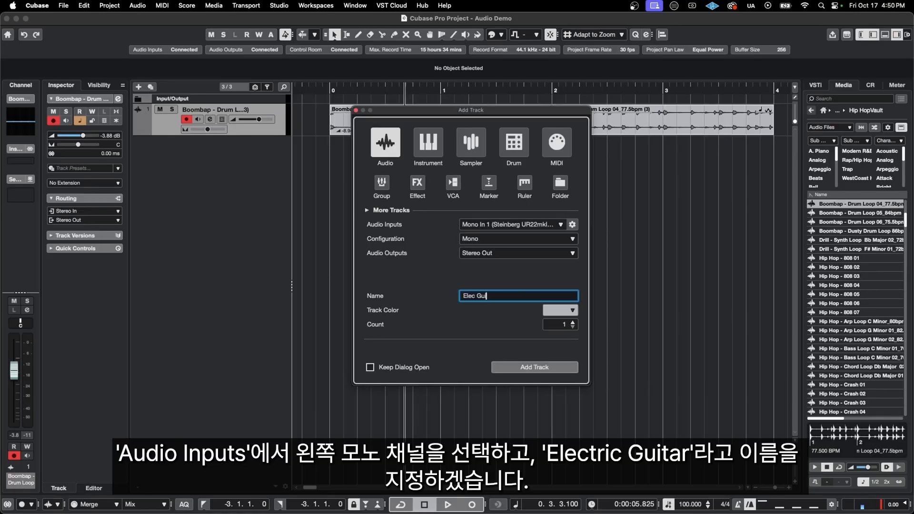
{"action": "left_click", "coordinate": [573, 312]}
{"action": "left_click", "coordinate": [604, 278]}
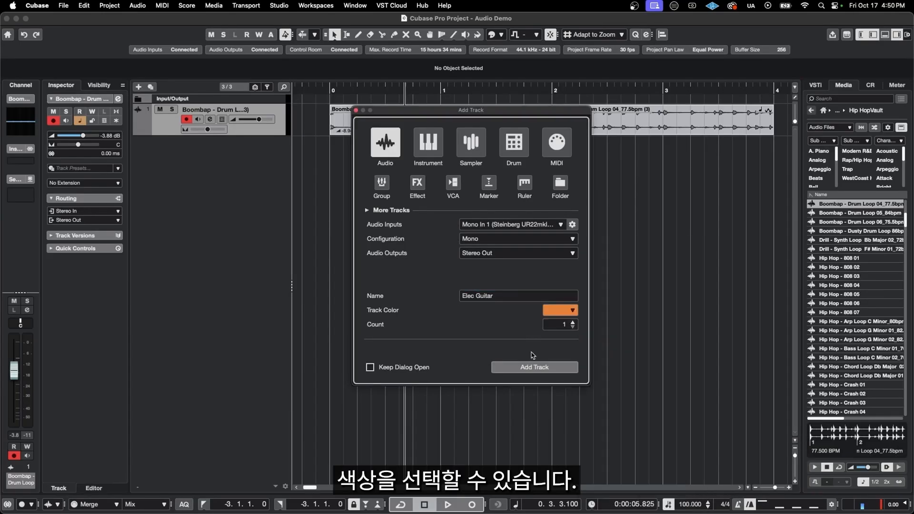
{"action": "left_click", "coordinate": [550, 368]}
{"action": "left_click_drag", "start_coordinate": [271, 166], "coordinate": [272, 198]}
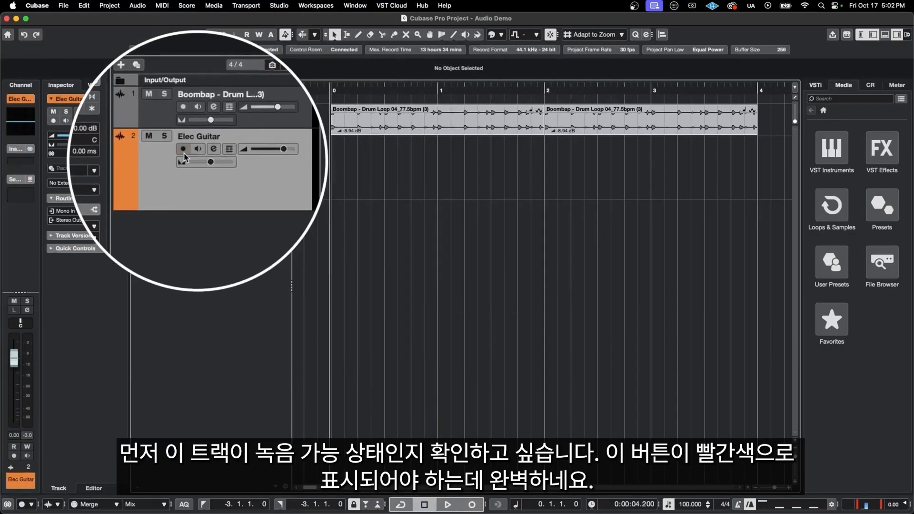
- Record-enable the Elec Guitar track and turn on its input monitoring
{"action": "left_click", "coordinate": [183, 149]}
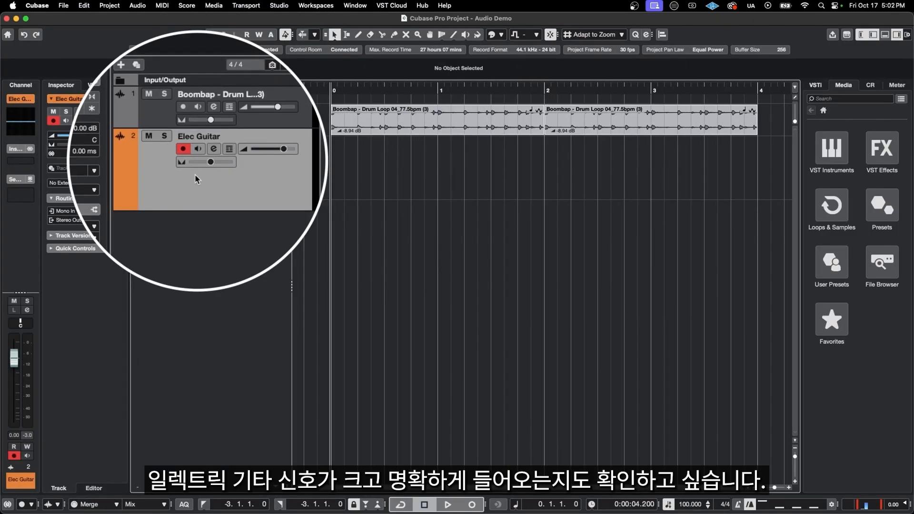
{"action": "left_click", "coordinate": [199, 151]}
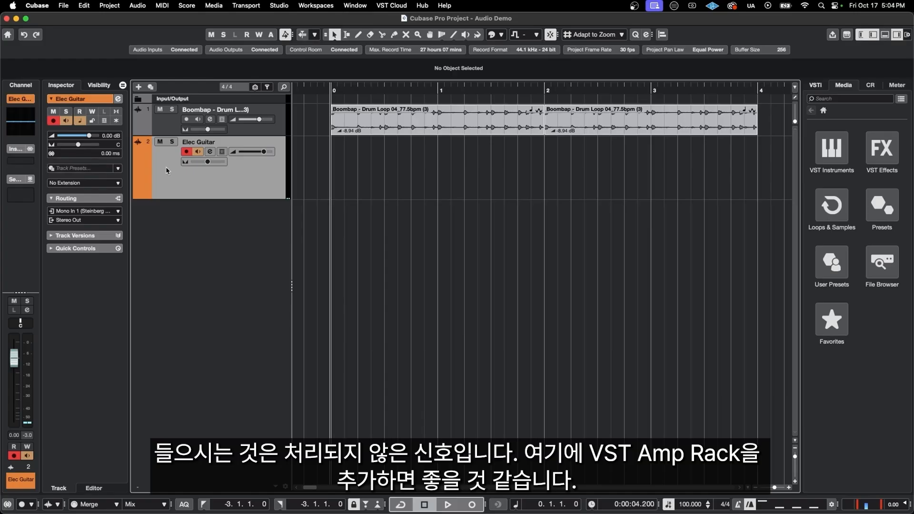
- Insert VST Amp Rack in the first insert slot of the Elec Guitar track and load its Twin Reverb preset
{"action": "left_click", "coordinate": [22, 163]}
{"action": "type", "text": "amp"}
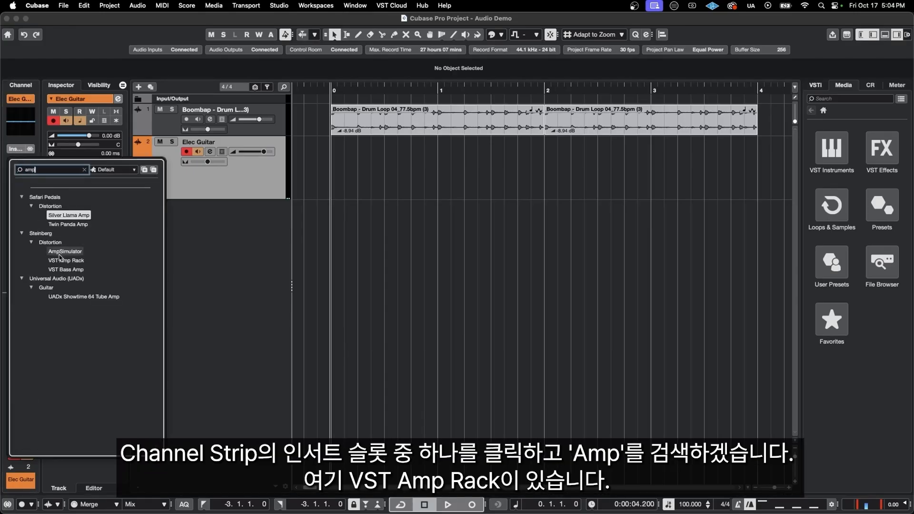
{"action": "left_click", "coordinate": [77, 261]}
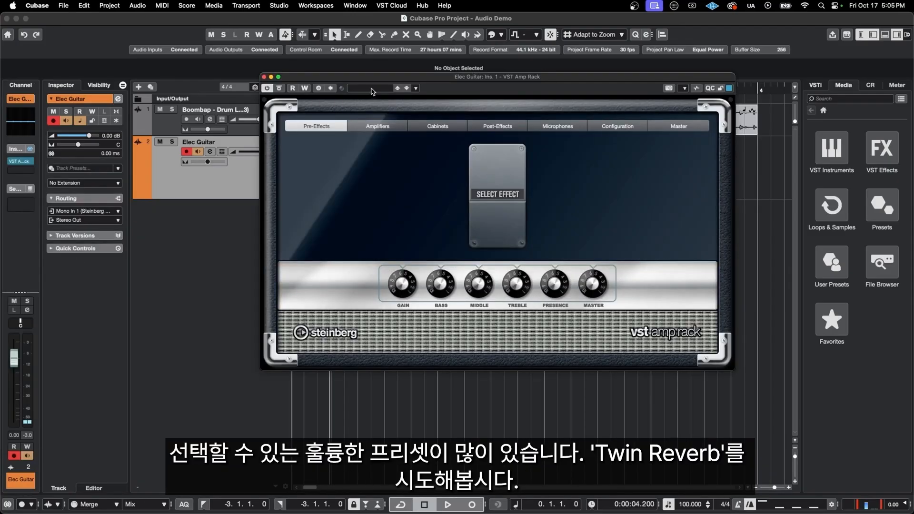
{"action": "left_click", "coordinate": [372, 91]}
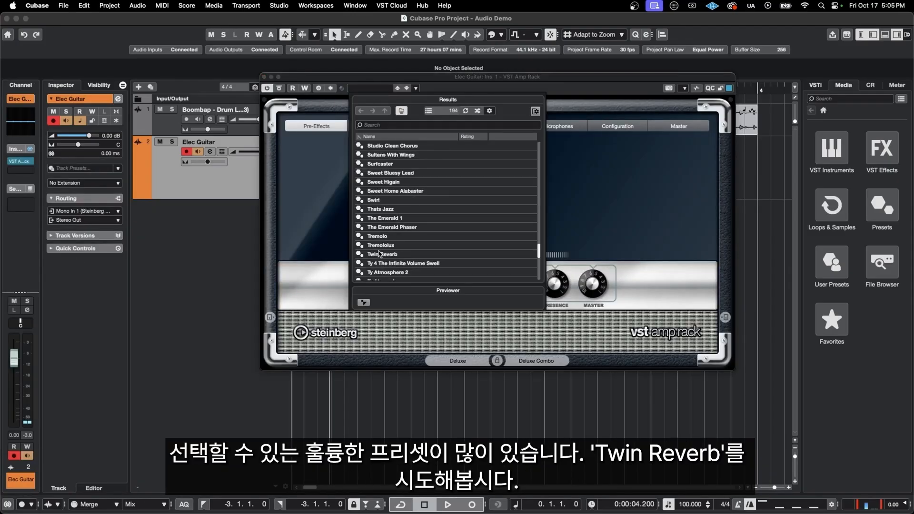
{"action": "double_click", "coordinate": [380, 255]}
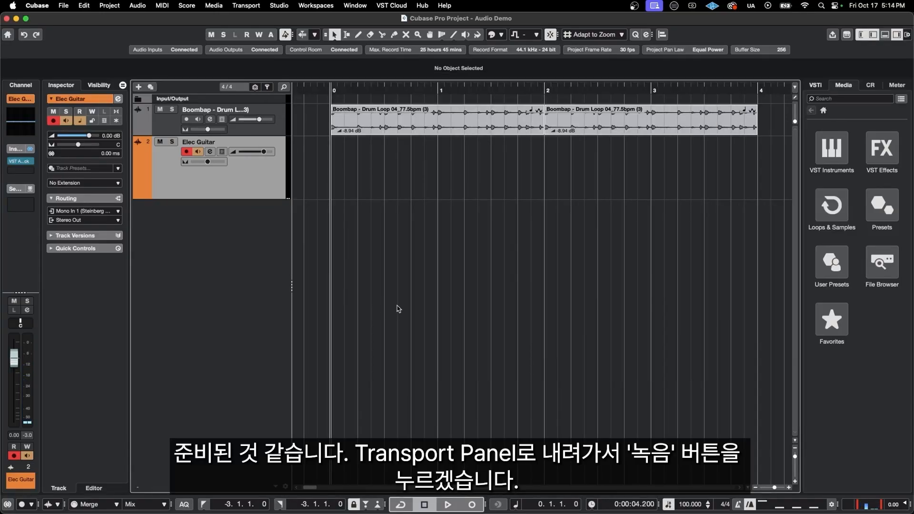
- Record a guitar take on the Elec Guitar track from bar 0 to bar 4 and start playback from bar 0
{"action": "left_click", "coordinate": [471, 504]}
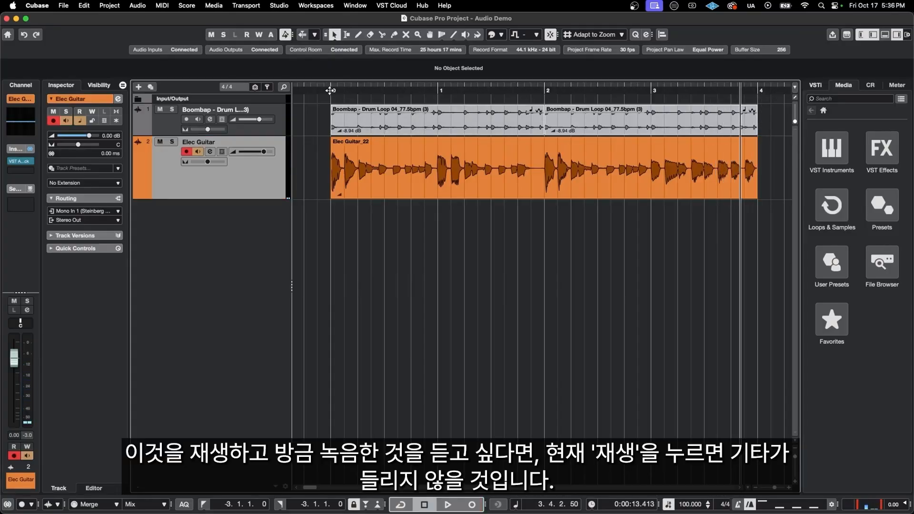
{"action": "left_click", "coordinate": [330, 91]}
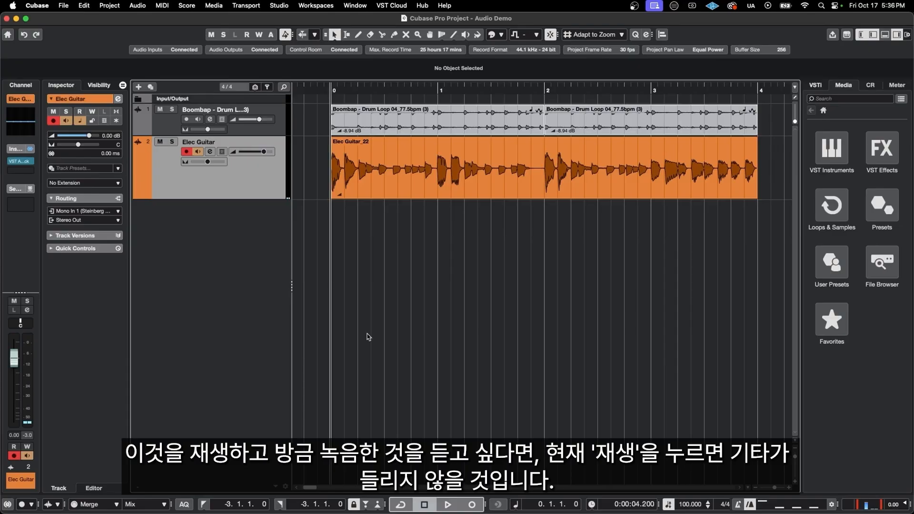
{"action": "left_click", "coordinate": [447, 503]}
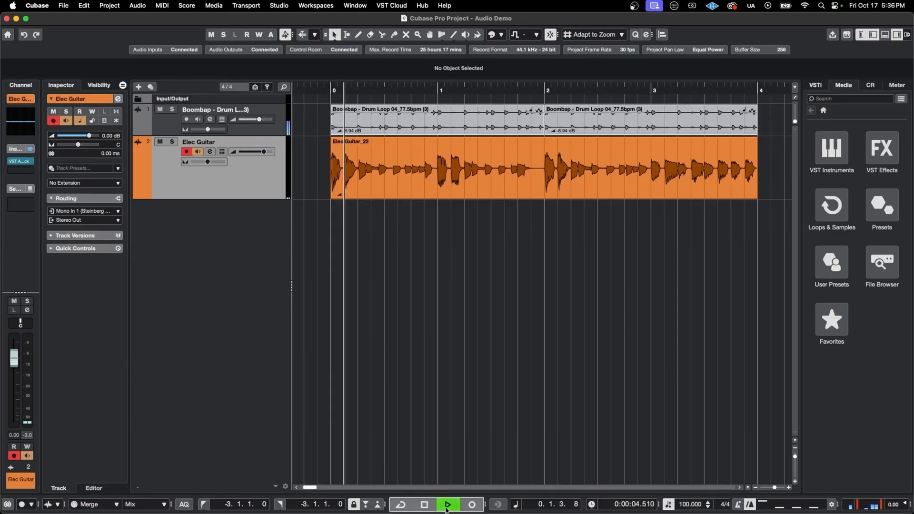
{"action": "key", "text": "space"}
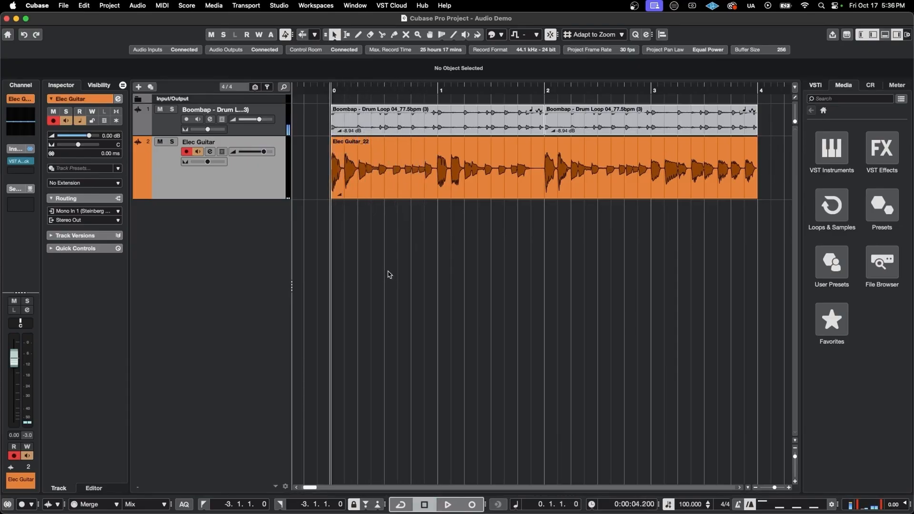
- Turn off input monitoring on the Elec Guitar track and play back the recorded take
{"action": "left_click", "coordinate": [196, 153]}
{"action": "key", "text": "space"}
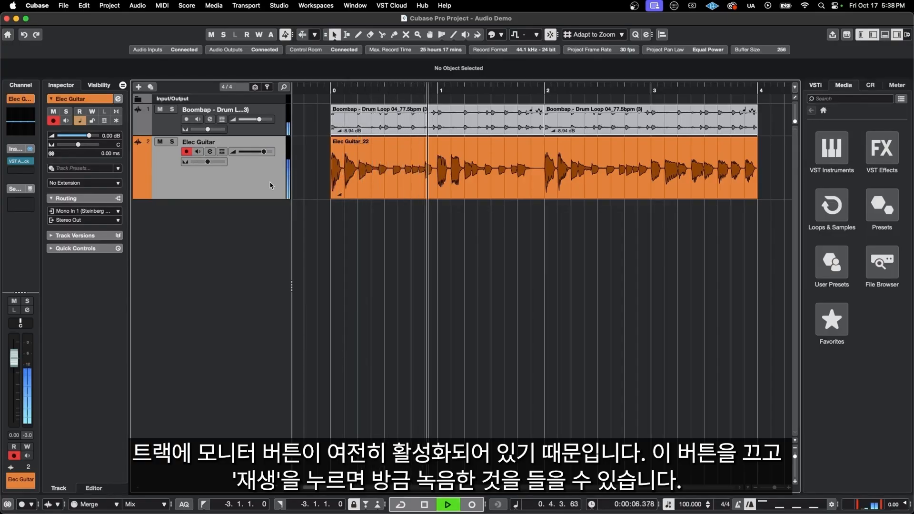
{"action": "key", "text": "space"}
- Set the left and right locators around all drum and guitar events and activate the cycle
{"action": "left_click", "coordinate": [390, 155]}
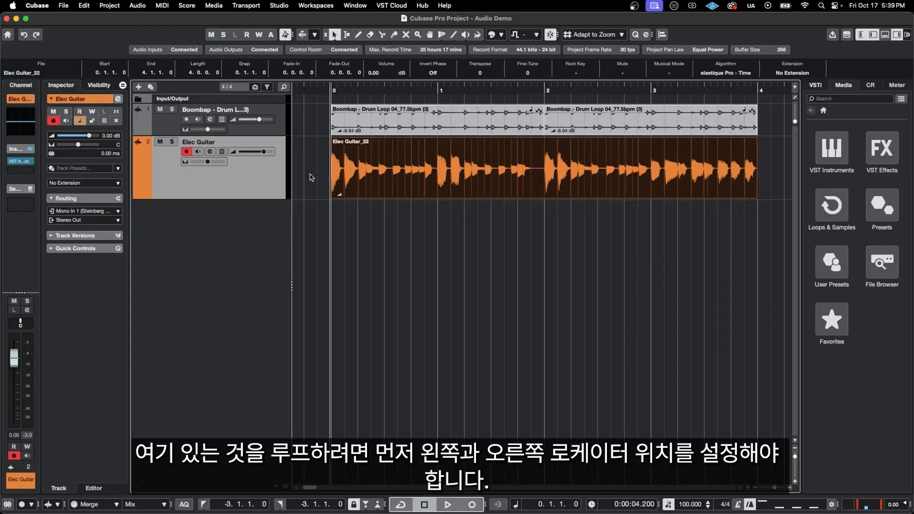
{"action": "left_click", "coordinate": [317, 183]}
{"action": "left_click_drag", "start_coordinate": [313, 185], "coordinate": [748, 120]}
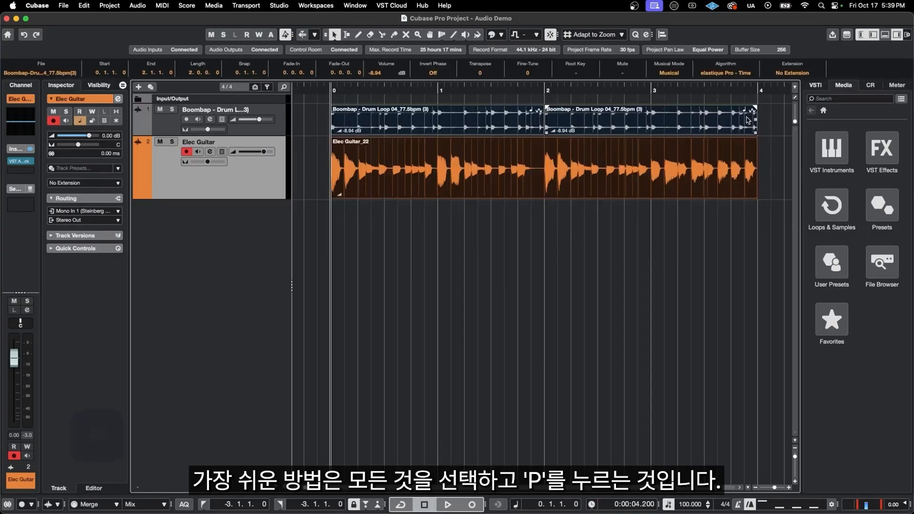
{"action": "key", "text": "p"}
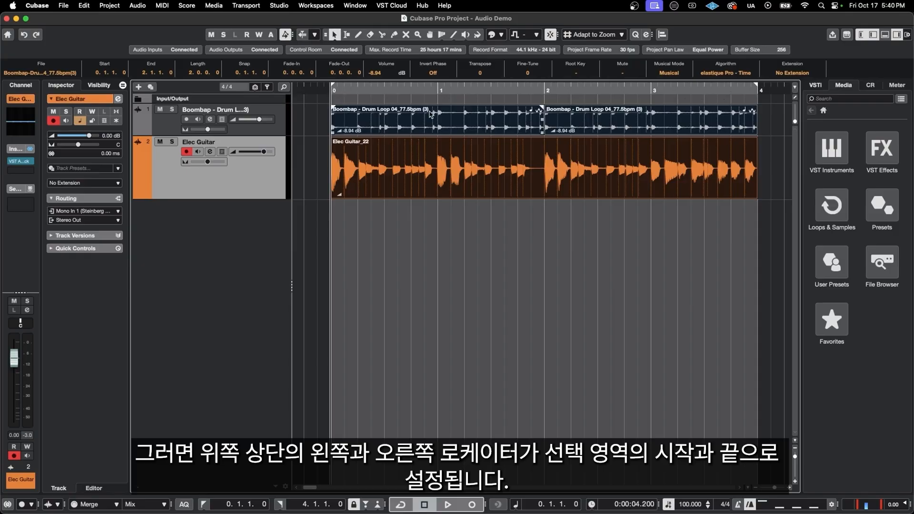
{"action": "left_click", "coordinate": [420, 450]}
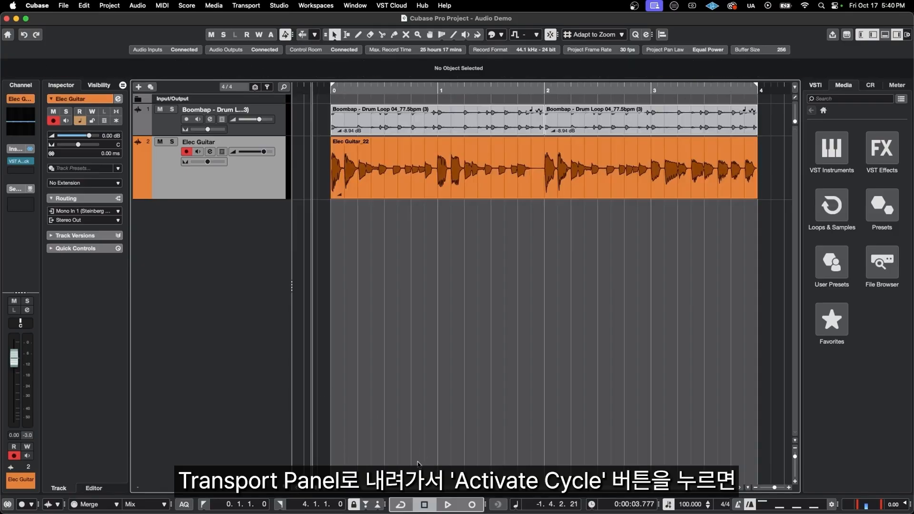
{"action": "left_click", "coordinate": [408, 504]}
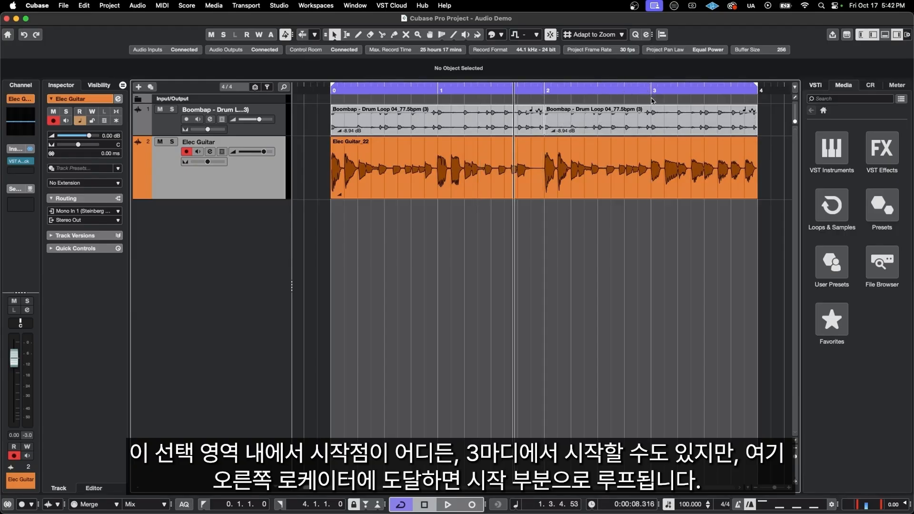
- Play from bar 3 through the right locator to hear the cycle loop around to its start
{"action": "left_click", "coordinate": [651, 100]}
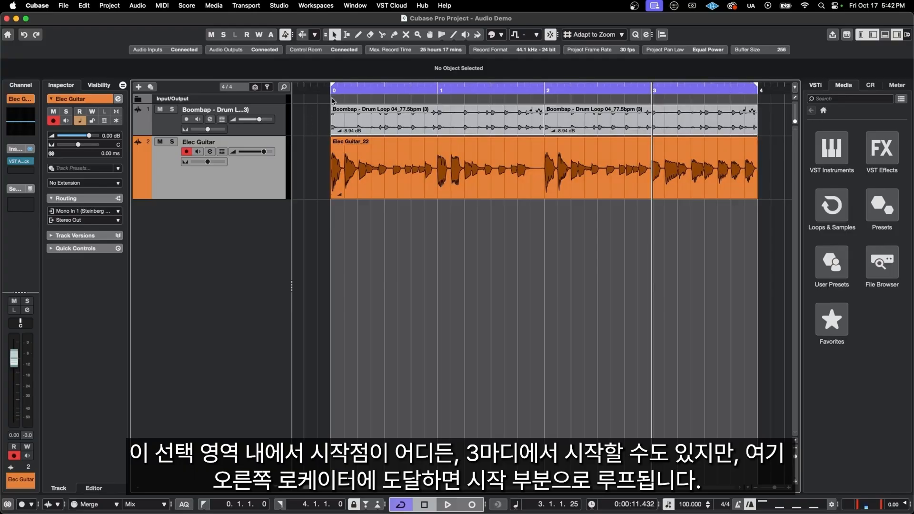
{"action": "key", "text": "space"}
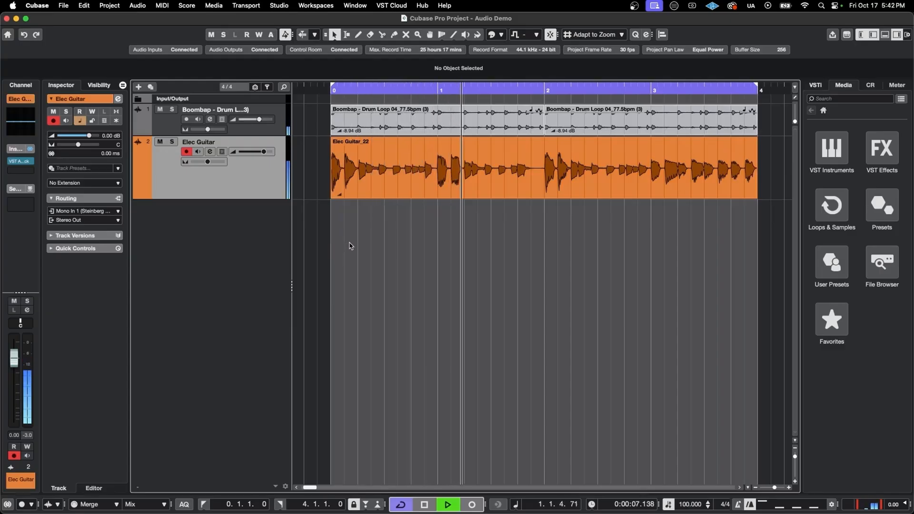
{"action": "key", "text": "space"}
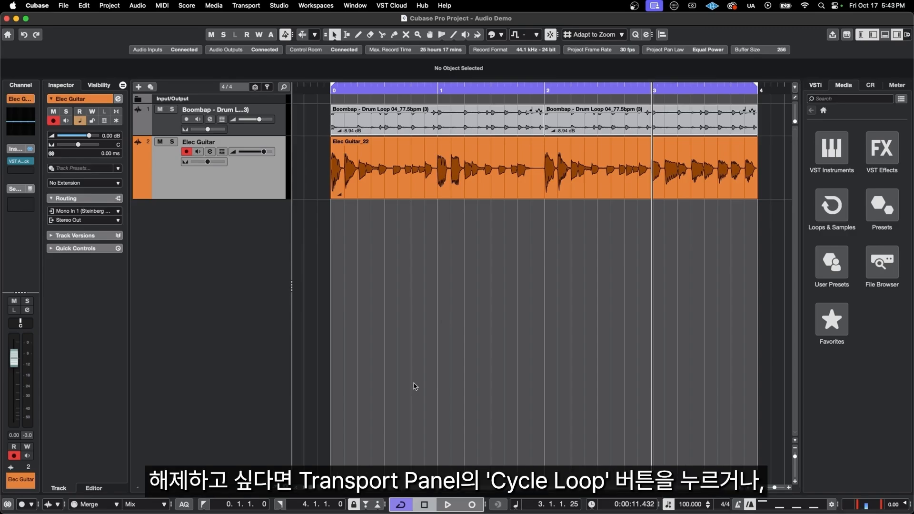
- Toggle the cycle off and on several times, from the transport controls and from the ruler, leaving it active
{"action": "left_click", "coordinate": [407, 506]}
{"action": "left_click", "coordinate": [407, 506]}
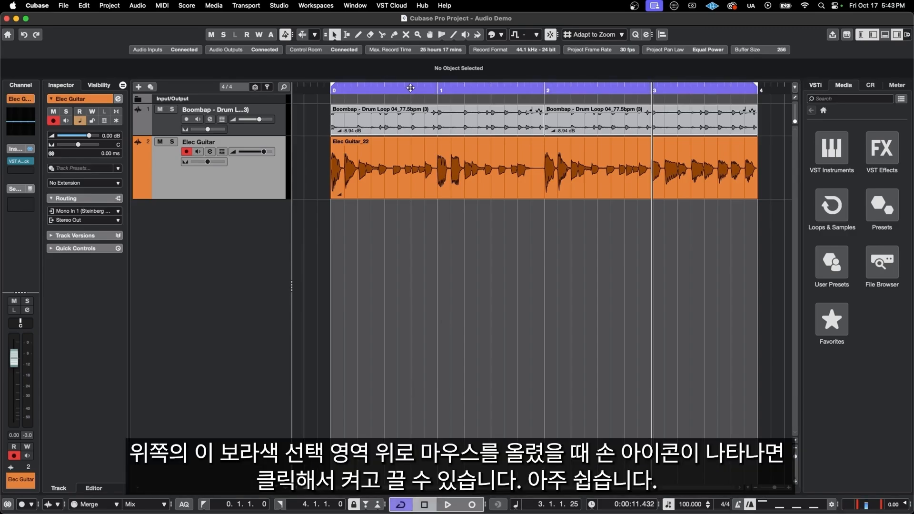
{"action": "left_click", "coordinate": [505, 87]}
{"action": "left_click", "coordinate": [504, 87]}
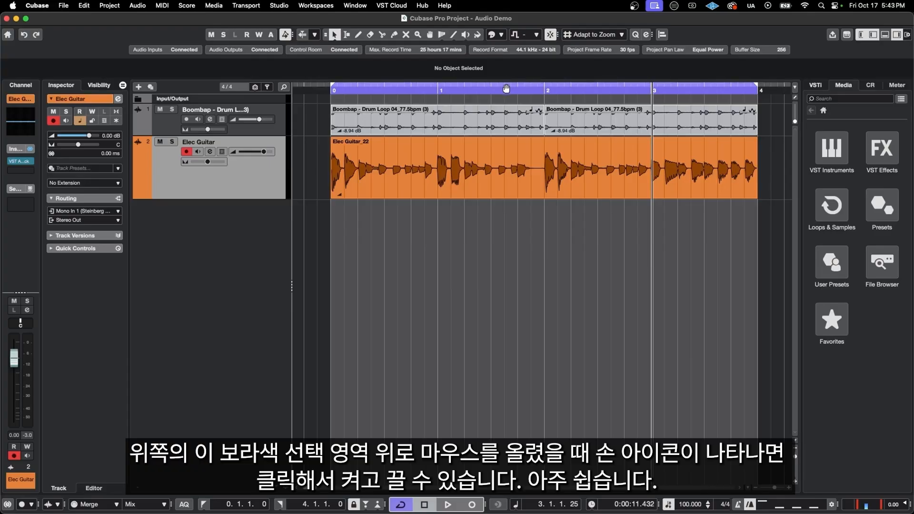
{"action": "left_click", "coordinate": [534, 87]}
{"action": "left_click", "coordinate": [534, 88]}
{"action": "left_click", "coordinate": [534, 87]}
{"action": "left_click", "coordinate": [533, 88]}
{"action": "left_click", "coordinate": [533, 89]}
{"action": "left_click", "coordinate": [533, 89]}
{"action": "left_click", "coordinate": [534, 88]}
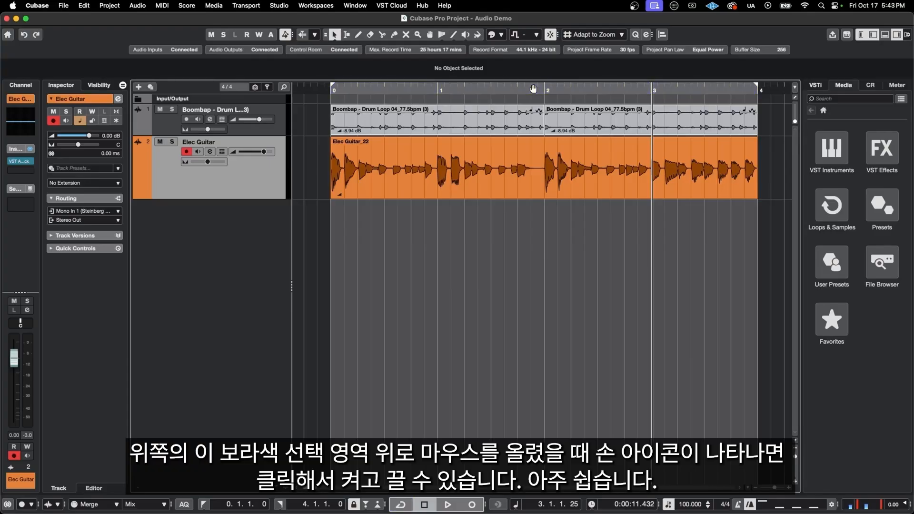
{"action": "left_click", "coordinate": [533, 88]}
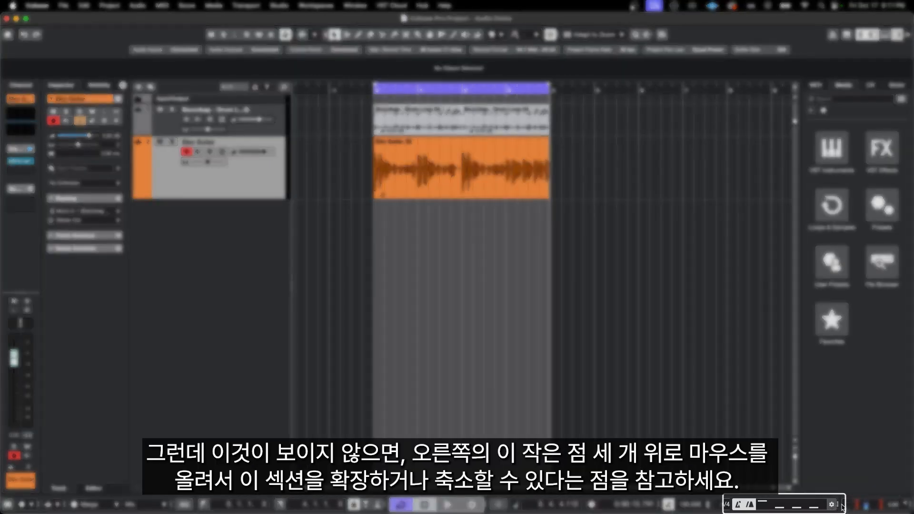
- Check in the transport bar setup that the Click & Count-in & Click Pattern section is shown
{"action": "mouse_move", "coordinate": [838, 504]}
{"action": "left_mouse_down"}
{"action": "mouse_move", "coordinate": [798, 506]}
{"action": "mouse_move", "coordinate": [840, 505]}
{"action": "left_mouse_up"}
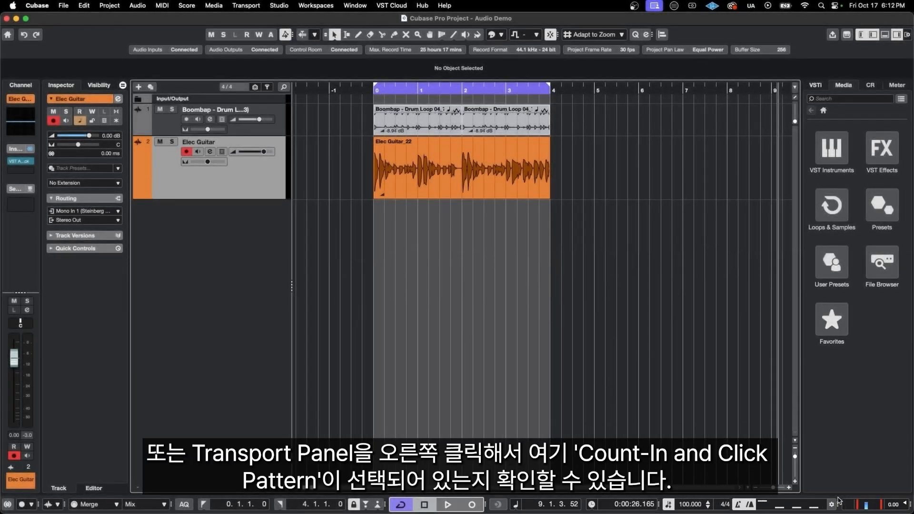
{"action": "right_click", "coordinate": [838, 500]}
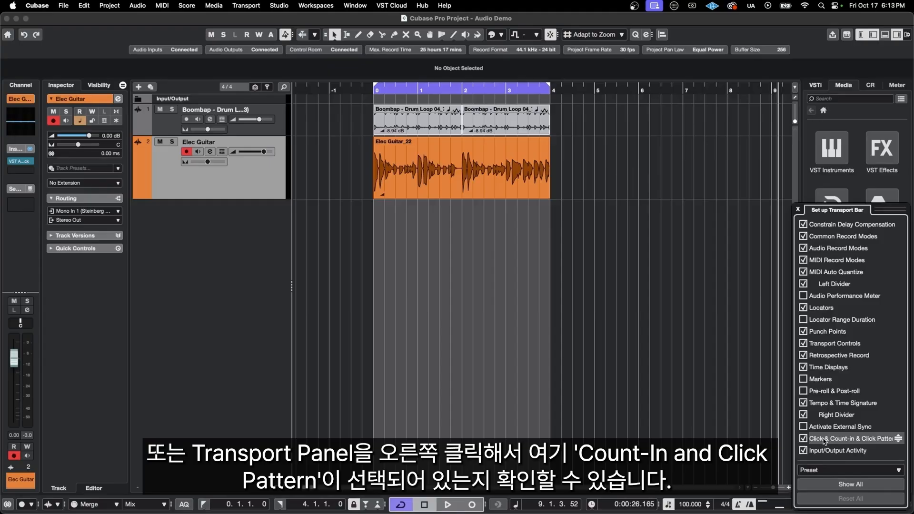
{"action": "left_click", "coordinate": [760, 423]}
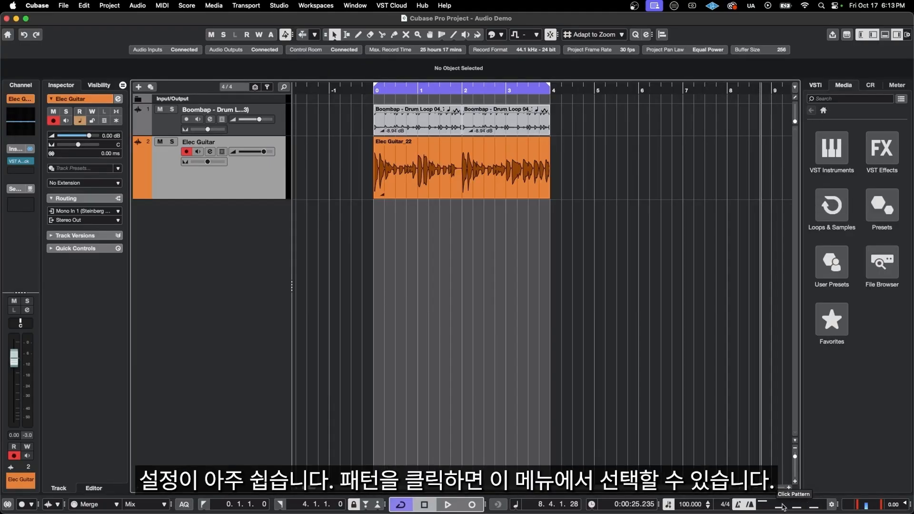
- Set the metronome click pattern to Double Tempo and play the project briefly to hear it
{"action": "left_click", "coordinate": [789, 506]}
{"action": "left_click", "coordinate": [880, 455]}
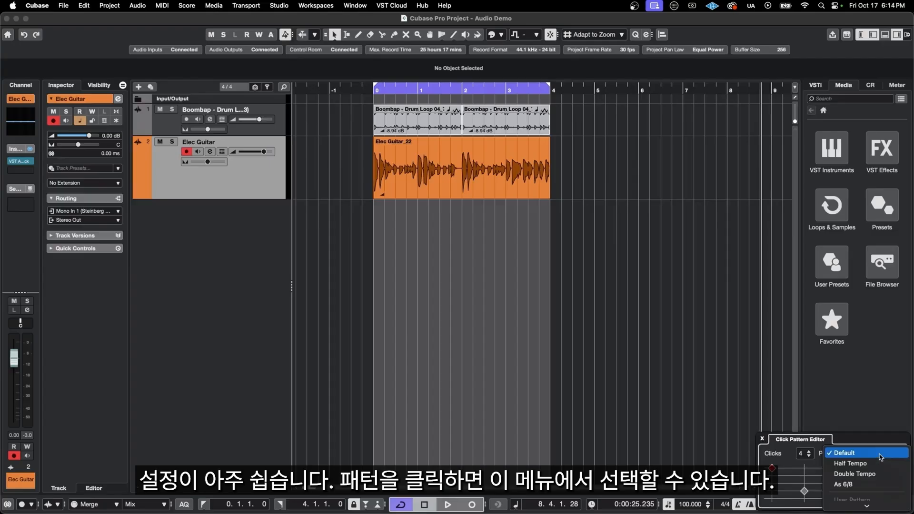
{"action": "left_click", "coordinate": [854, 474]}
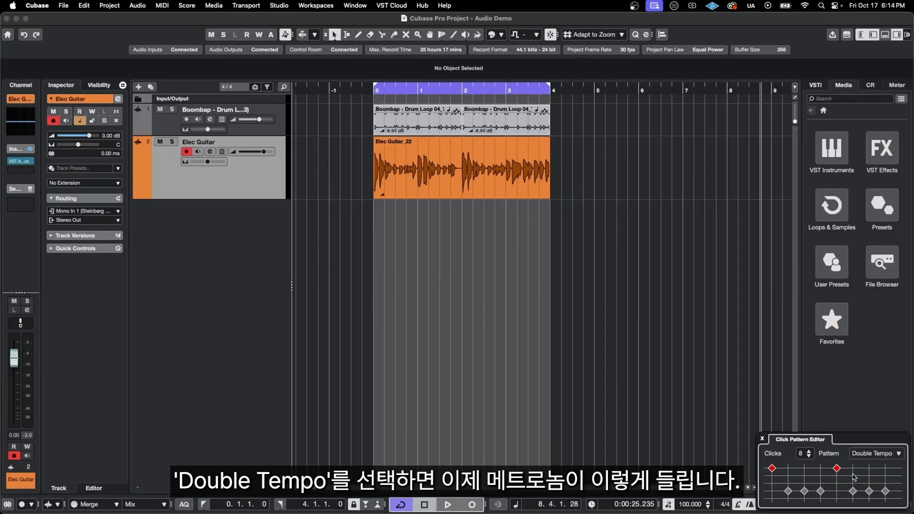
{"action": "key", "text": "space"}
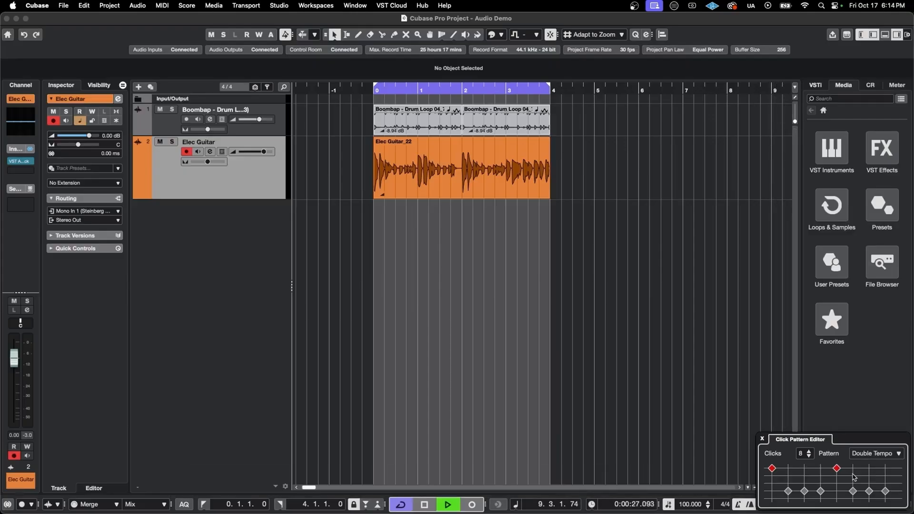
{"action": "key", "text": "space"}
- Try the Half Tempo click pattern during playback and return the pattern to Default
{"action": "left_click", "coordinate": [877, 453]}
{"action": "left_click", "coordinate": [869, 443]}
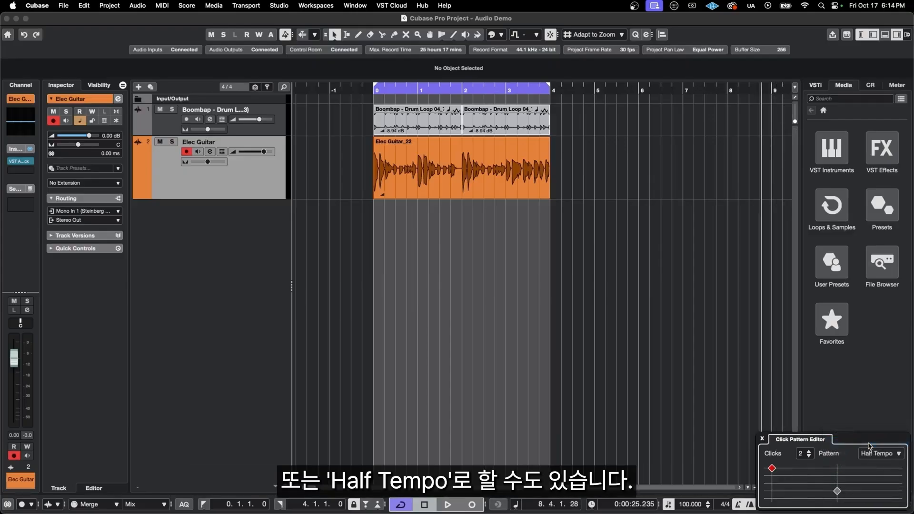
{"action": "key", "text": "space"}
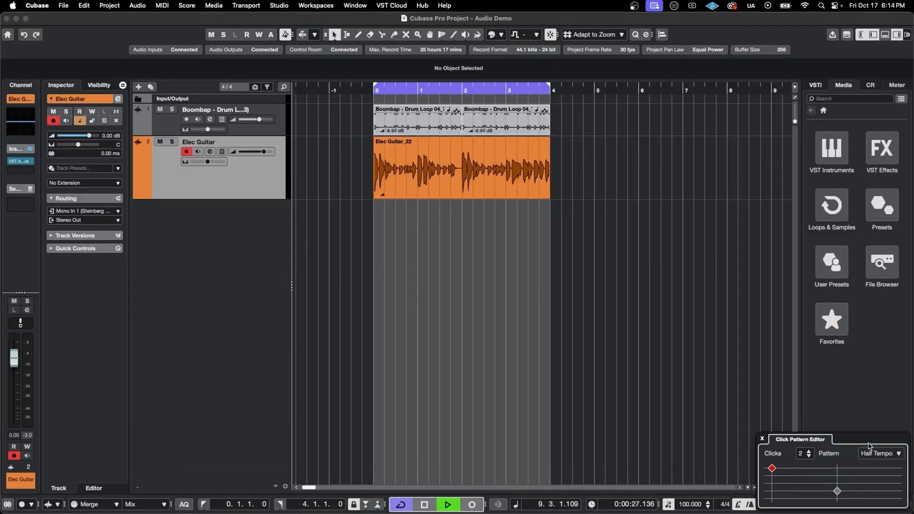
{"action": "key", "text": "space"}
{"action": "left_click", "coordinate": [873, 453]}
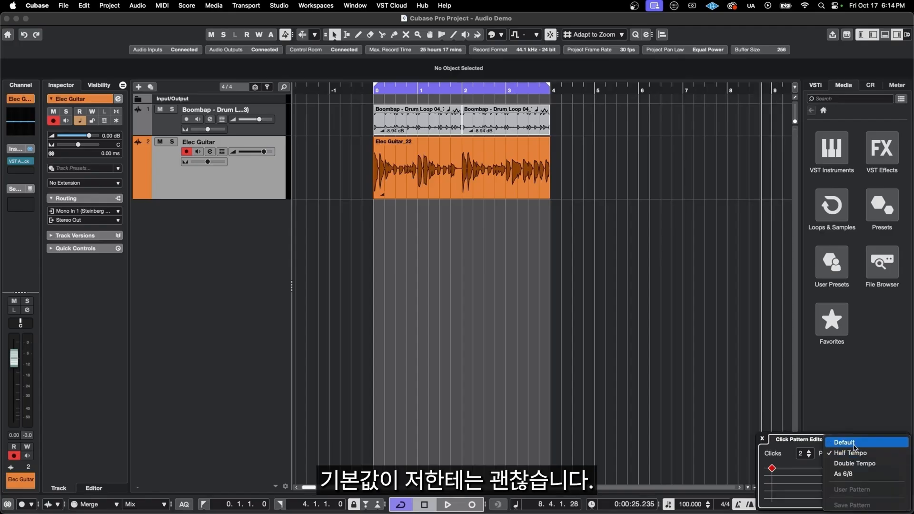
{"action": "left_click", "coordinate": [854, 443]}
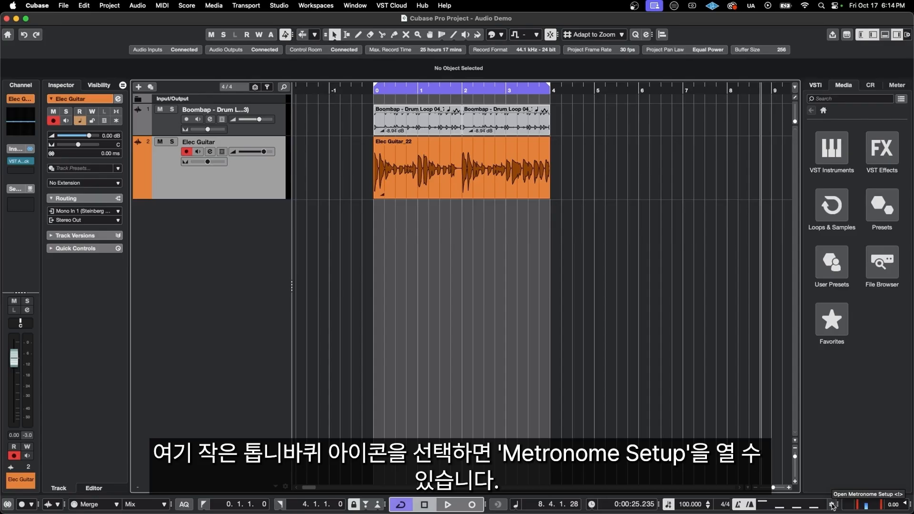
- Open Metronome Setup and review the click patterns, click sounds and the available click sound presets
{"action": "left_click", "coordinate": [831, 505]}
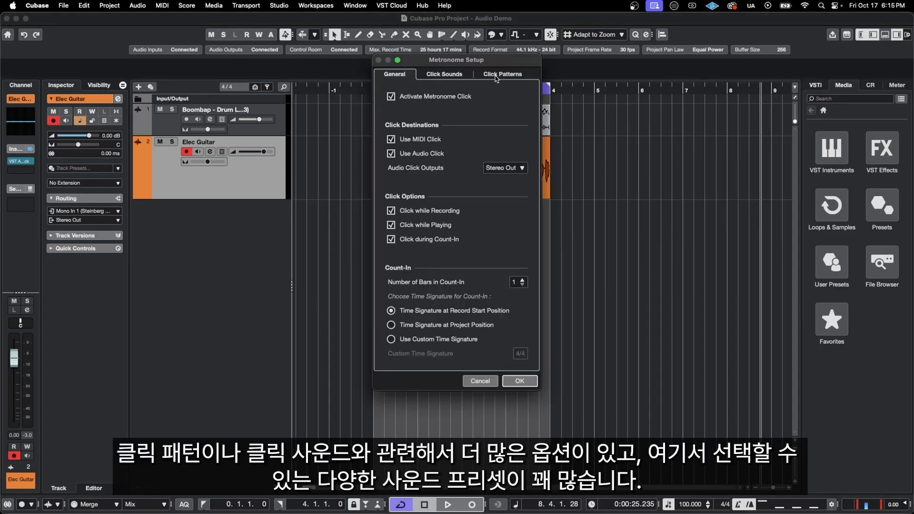
{"action": "left_click", "coordinate": [497, 75]}
{"action": "left_click", "coordinate": [444, 75]}
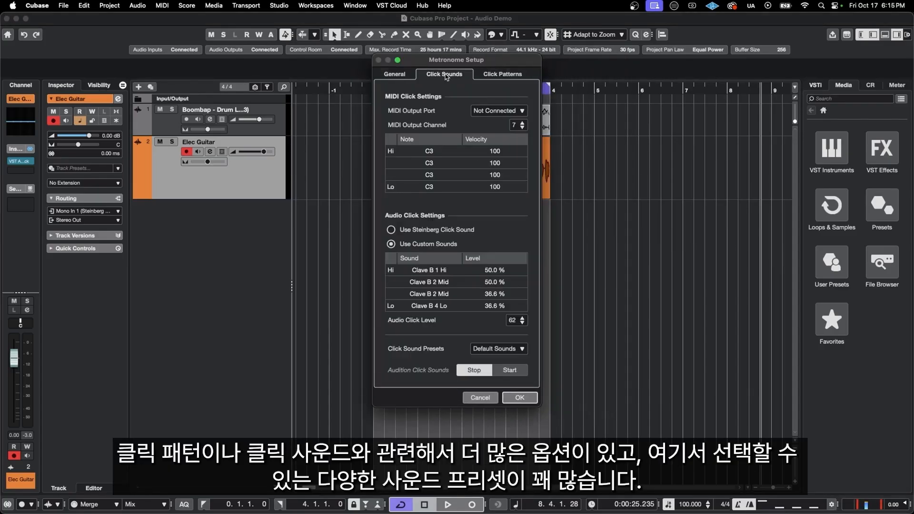
{"action": "left_click", "coordinate": [519, 348]}
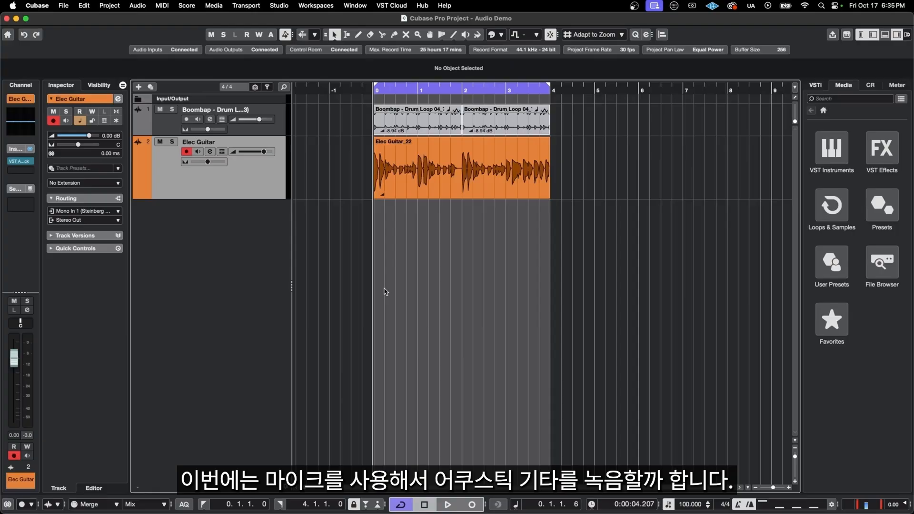
- Add a red mono audio track named "Acoustic Guitar" using the Steinberg UR22mkII R (Mono) input, and increase its track height
{"action": "key", "text": "t"}
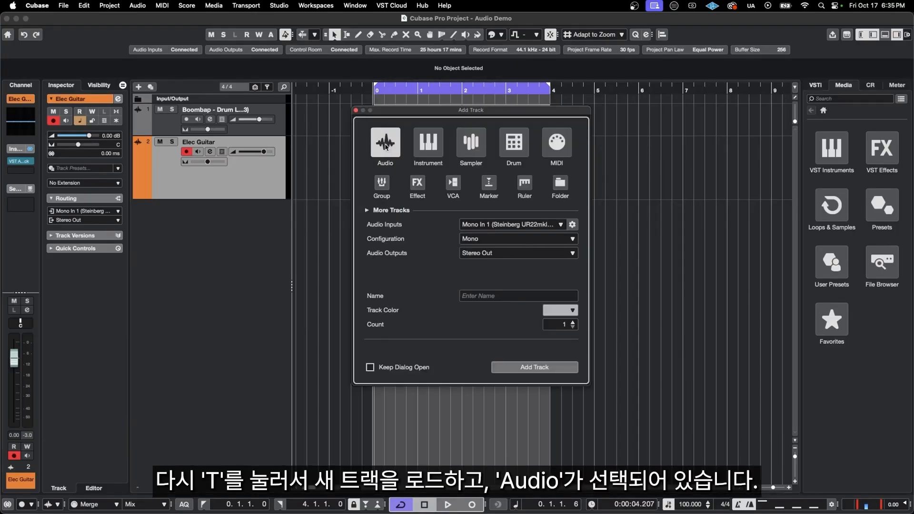
{"action": "left_click", "coordinate": [493, 224]}
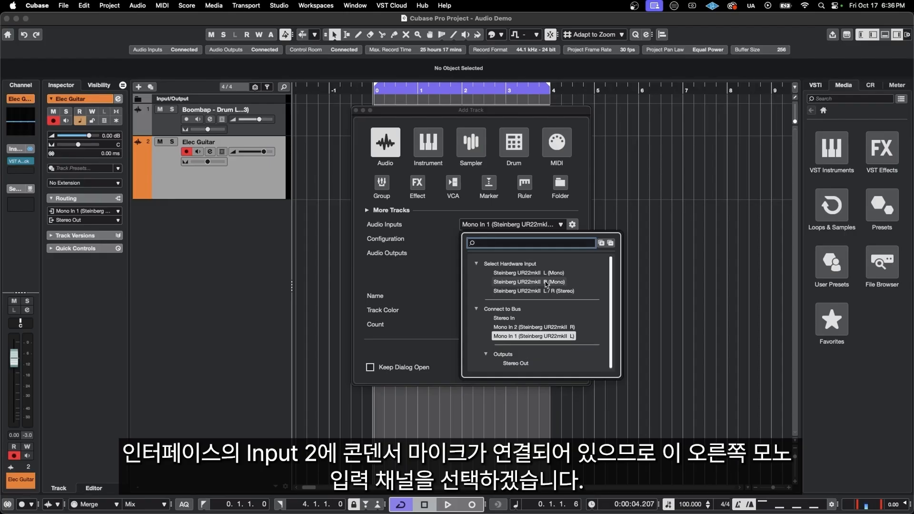
{"action": "left_click", "coordinate": [556, 282]}
{"action": "left_click", "coordinate": [465, 296]}
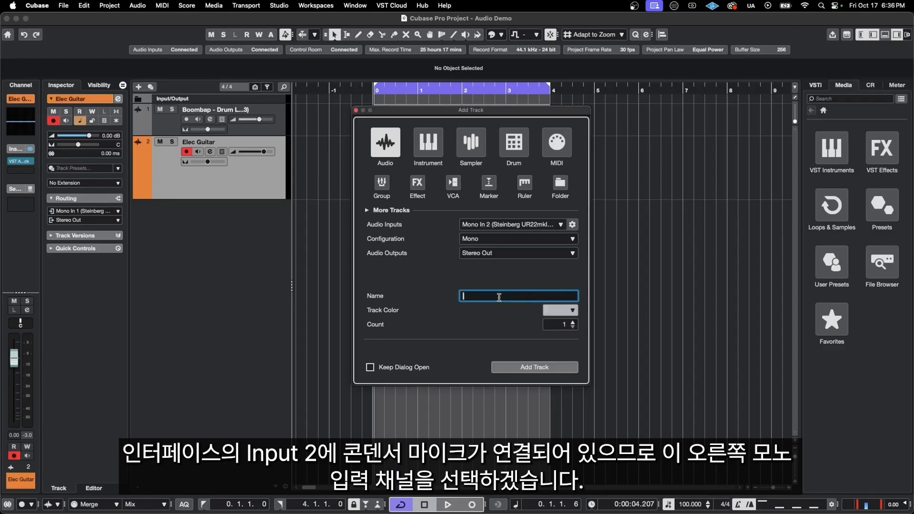
{"action": "type", "text": "Acoustic G"}
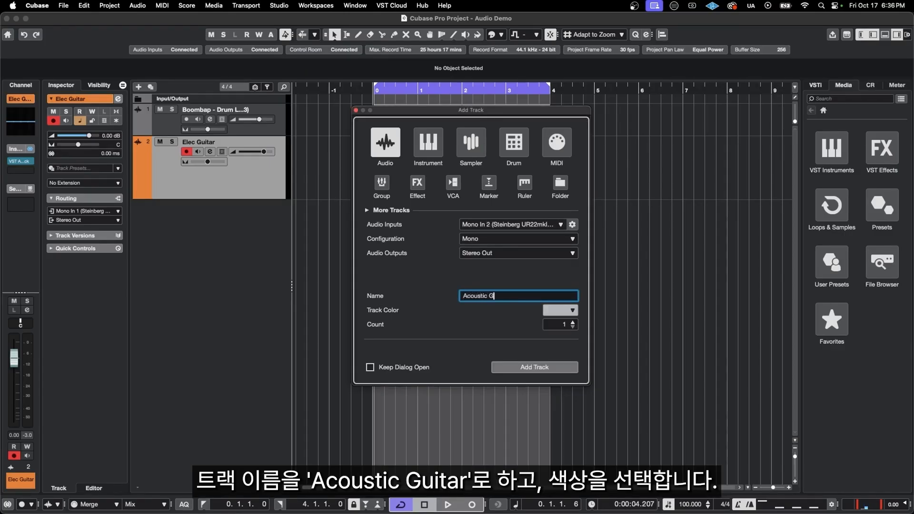
{"action": "type", "text": "uitar"}
{"action": "left_click", "coordinate": [572, 311]}
{"action": "left_click", "coordinate": [605, 265]}
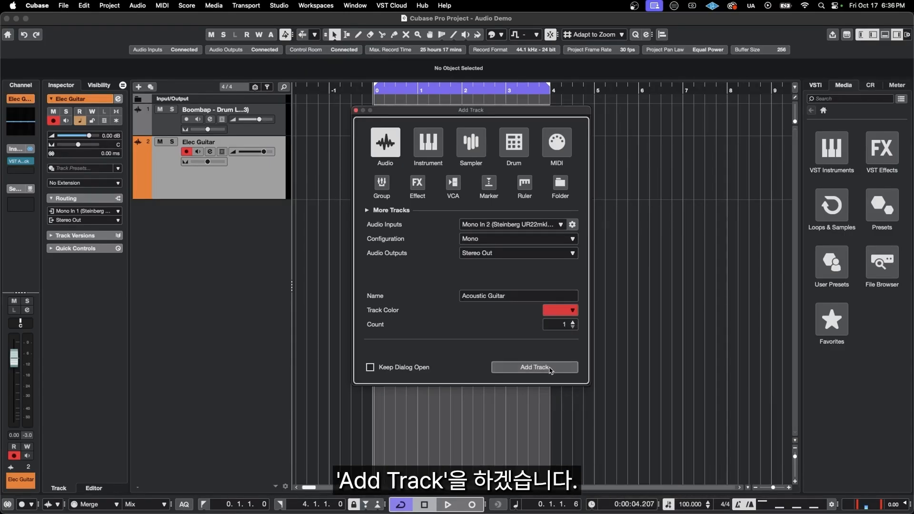
{"action": "left_click", "coordinate": [550, 370]}
{"action": "left_click_drag", "start_coordinate": [279, 233], "coordinate": [279, 257]}
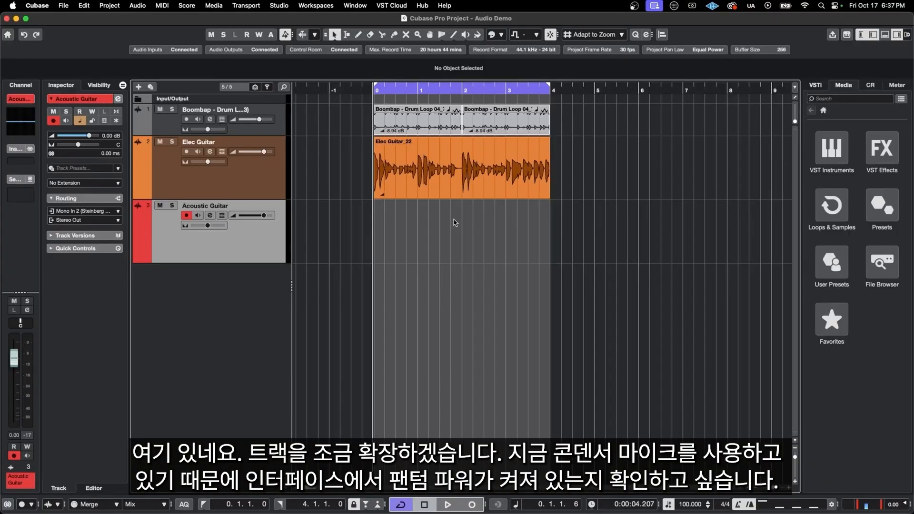
- Turn off the cycle, record the acoustic guitar from bar 0, and cut off the take's tail at bar 4
{"action": "left_click", "coordinate": [399, 88]}
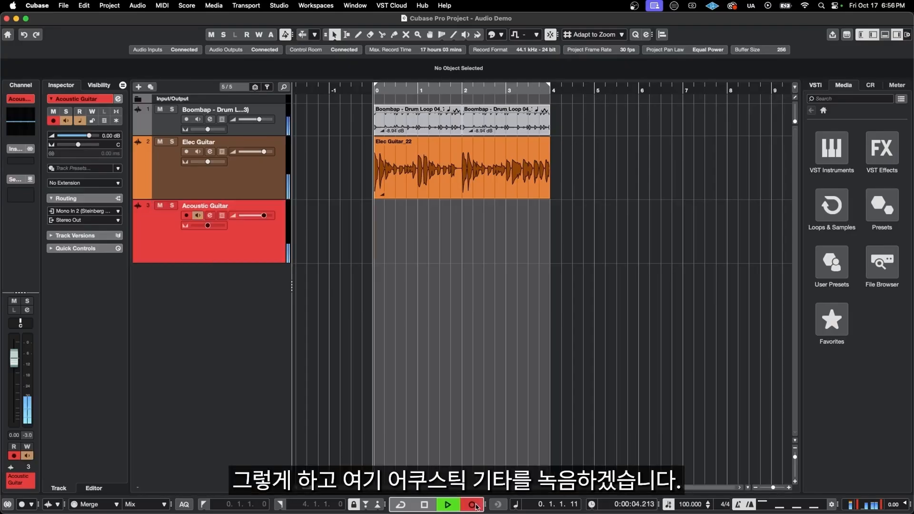
{"action": "left_click", "coordinate": [472, 504]}
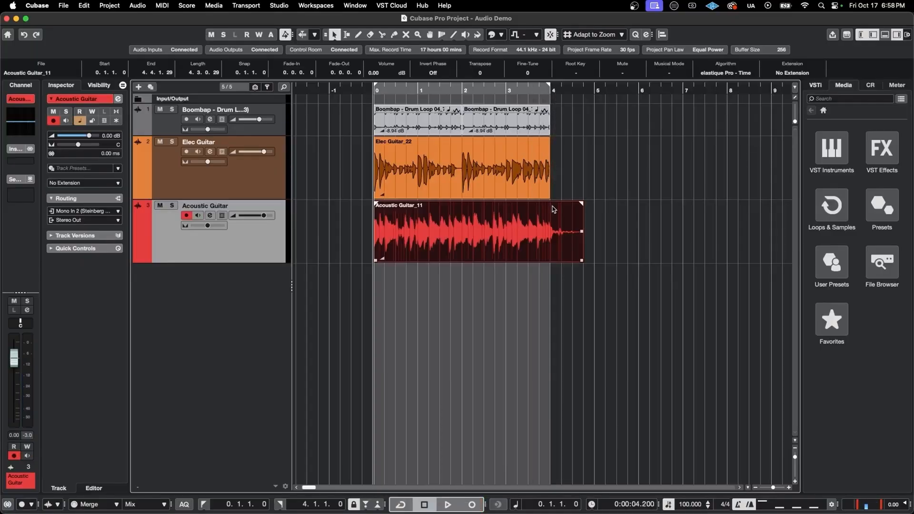
{"action": "left_click", "coordinate": [564, 217]}
{"action": "key", "text": "Delete"}
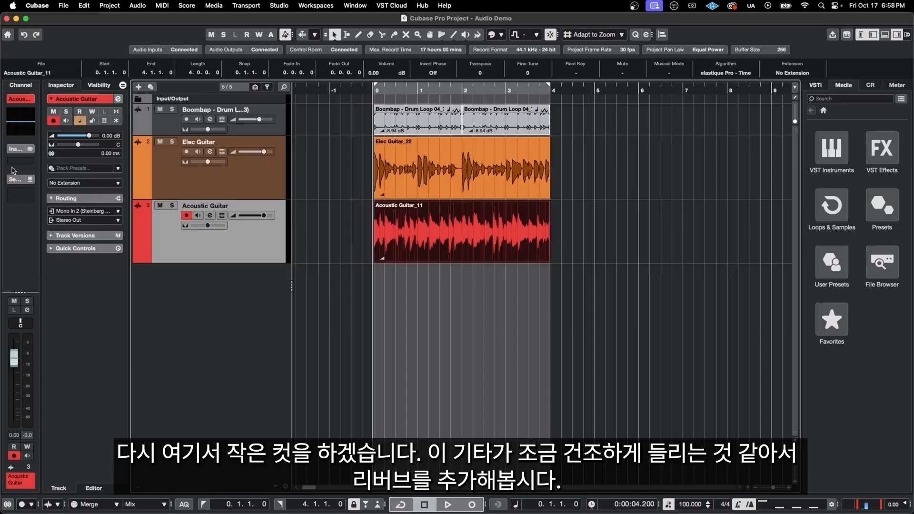
- Insert the RoomWorks SE reverb on the Acoustic Guitar track and load its "Large Living Room" preset
{"action": "mouse_move", "coordinate": [27, 162]}
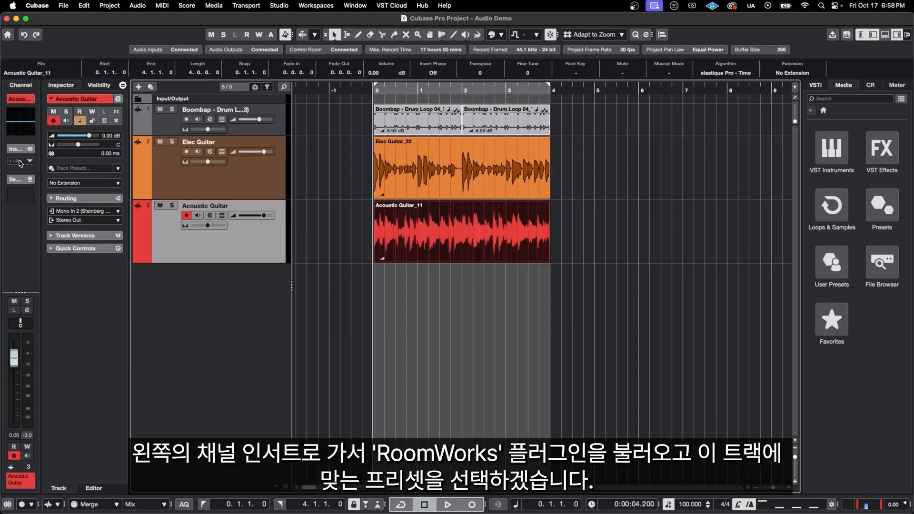
{"action": "left_click", "coordinate": [20, 162]}
{"action": "type", "text": "room"}
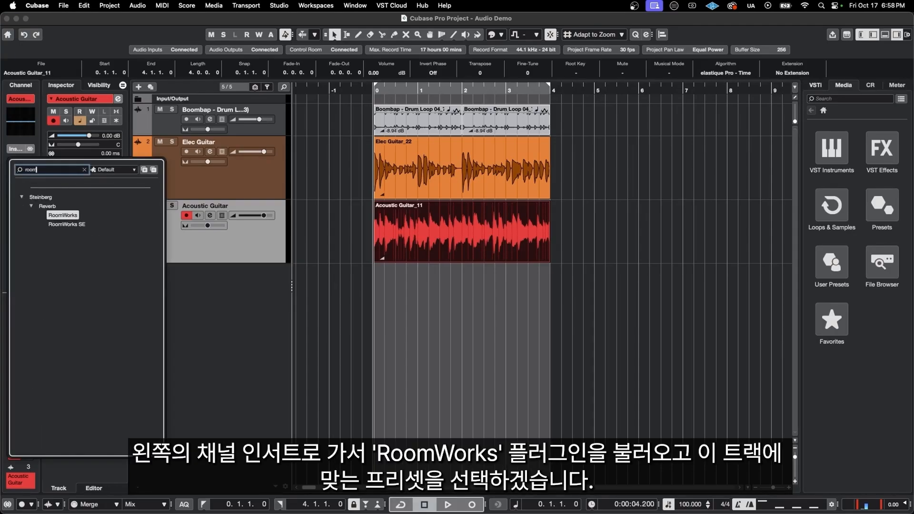
{"action": "left_click", "coordinate": [66, 224]}
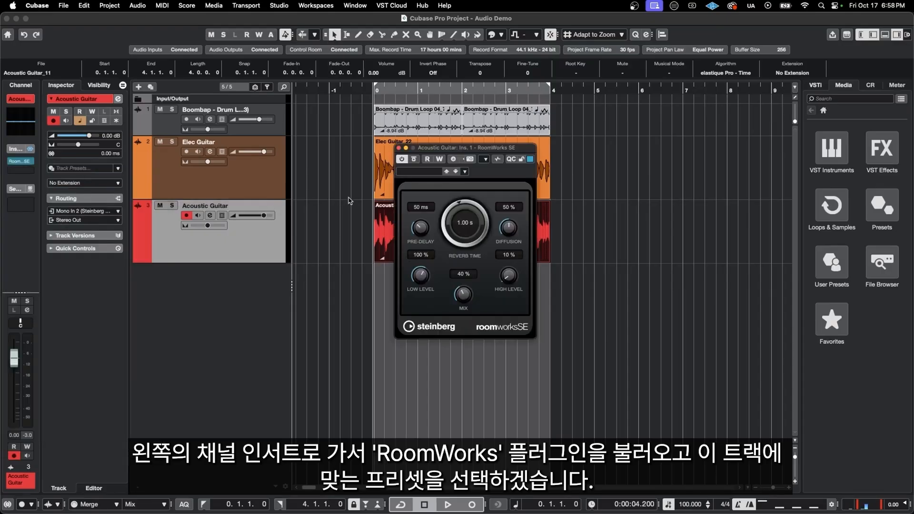
{"action": "left_click", "coordinate": [423, 174]}
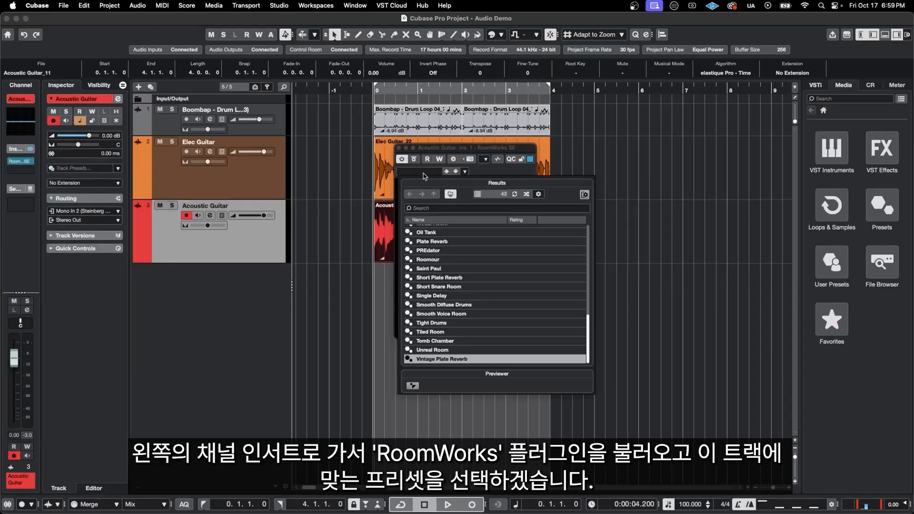
{"action": "scroll", "coordinate": [449, 304], "scroll_direction": "up", "scroll_amount": 5}
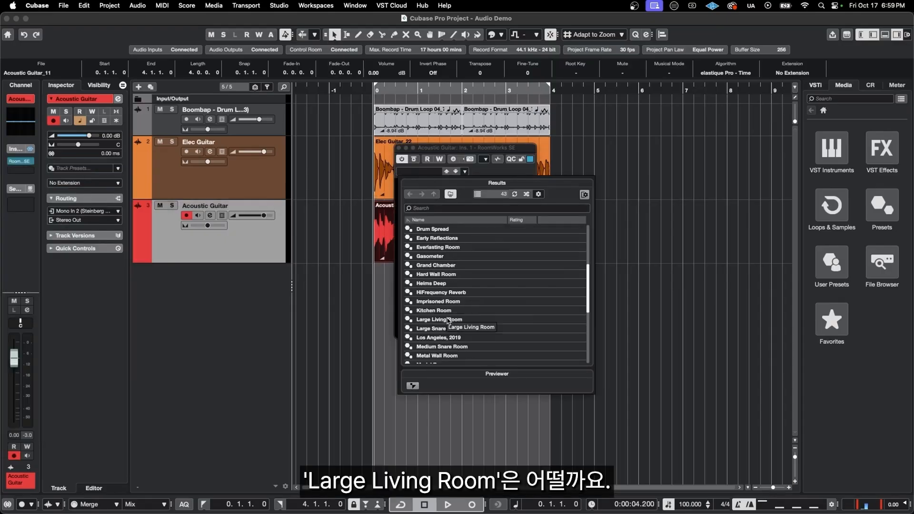
{"action": "double_click", "coordinate": [448, 320]}
- Play the acoustic guitar to hear the reverb, and set the RoomWorks SE mix to 15 %
{"action": "key", "text": "space"}
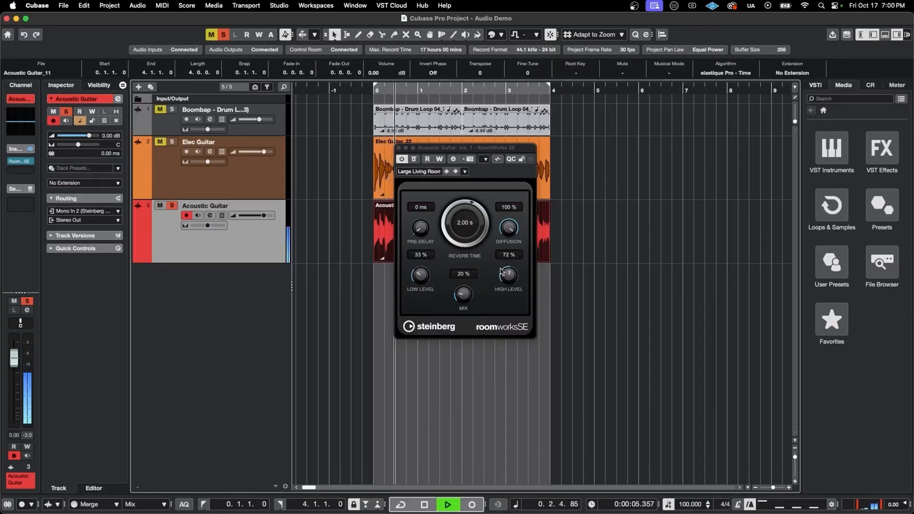
{"action": "key", "text": "space"}
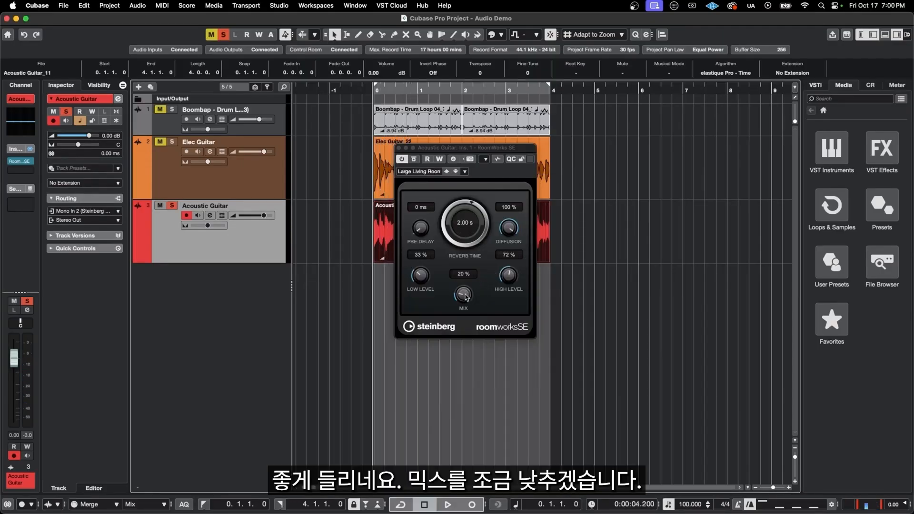
{"action": "left_click_drag", "start_coordinate": [465, 297], "coordinate": [466, 299]}
{"action": "left_click", "coordinate": [228, 250]}
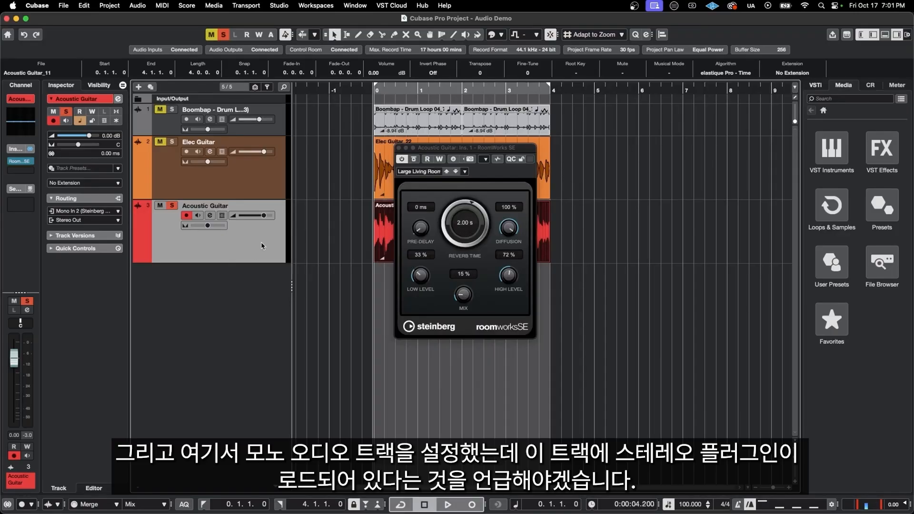
- Change the Acoustic Guitar channel configuration from mono to stereo in the mixer, confirm the change, and play the track back
{"action": "key", "text": "alt+F3"}
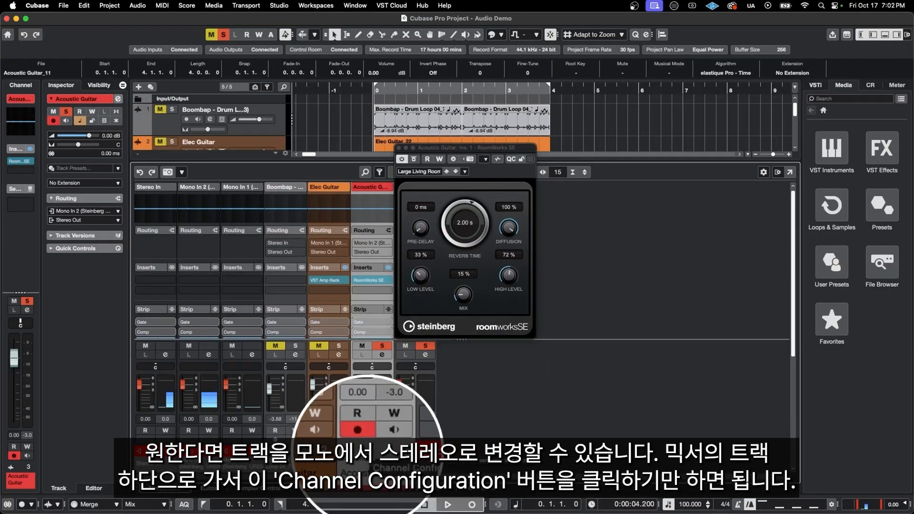
{"action": "left_click", "coordinate": [365, 451]}
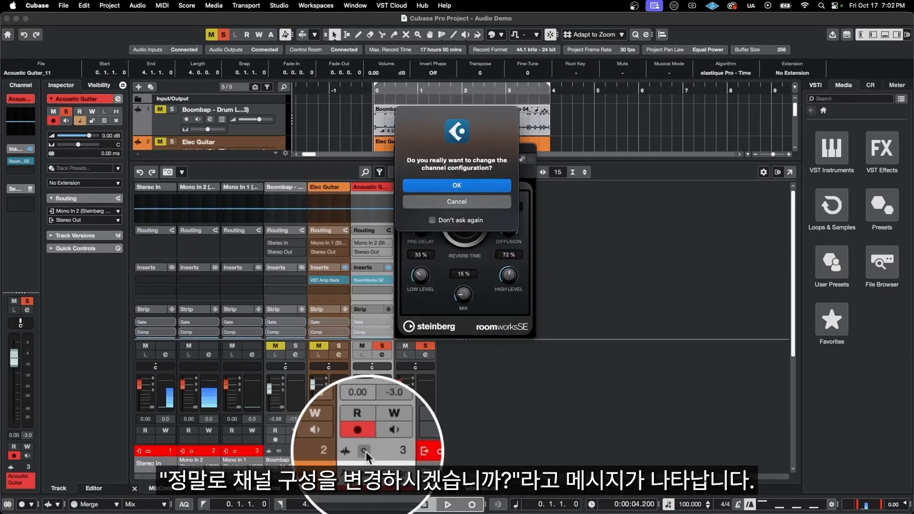
{"action": "key", "text": "Return"}
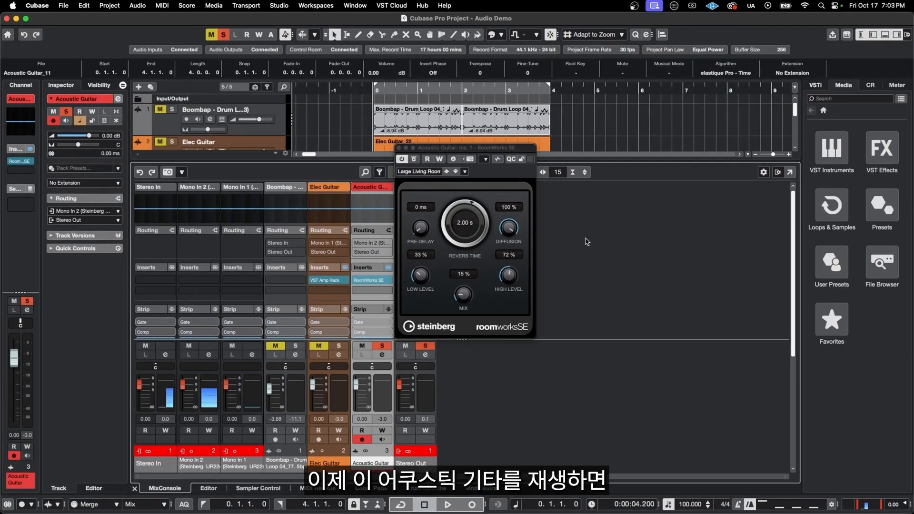
{"action": "key", "text": "space"}
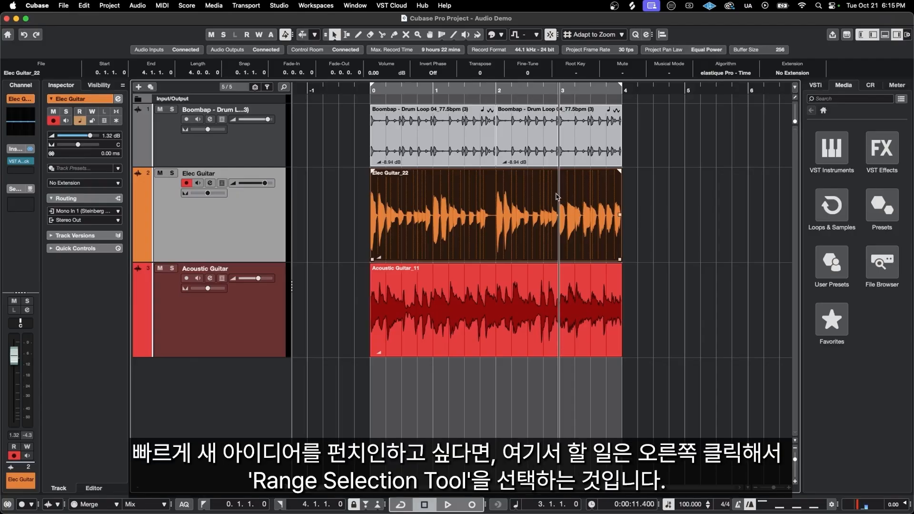
- Listen to the project's last bar starting at bar 3, and deselect the electric guitar event
{"action": "key", "text": "space"}
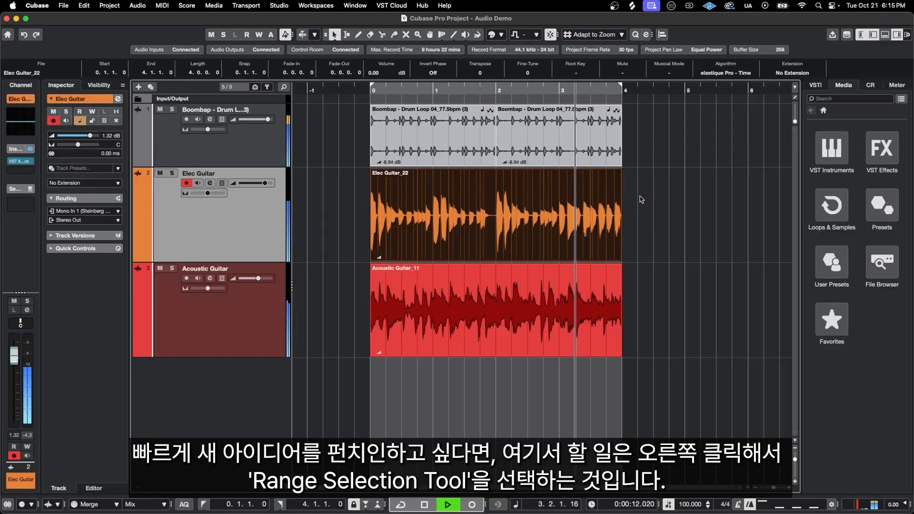
{"action": "key", "text": "space"}
{"action": "left_click", "coordinate": [600, 152]}
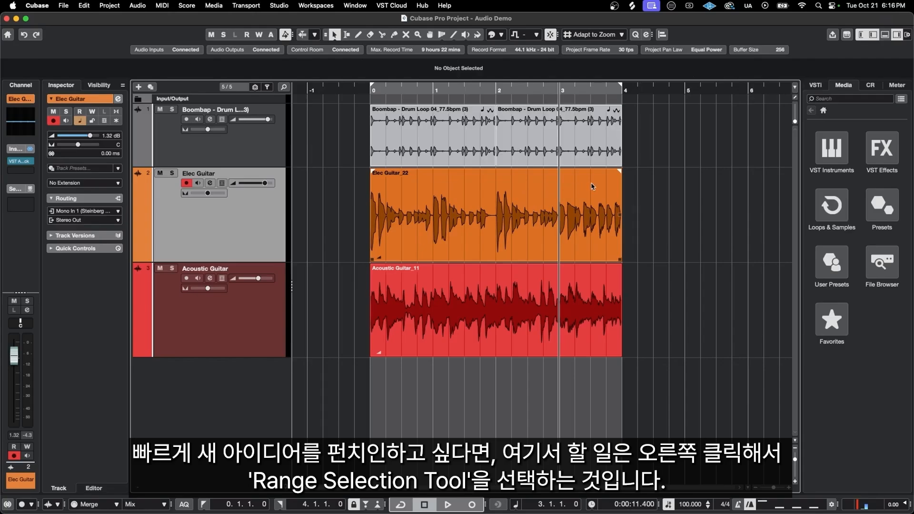
- Range-select the electric guitar's last bar, from bar 3 to bar 4, and set the locators to that selection
{"action": "right_click", "coordinate": [589, 189]}
{"action": "left_click", "coordinate": [600, 188]}
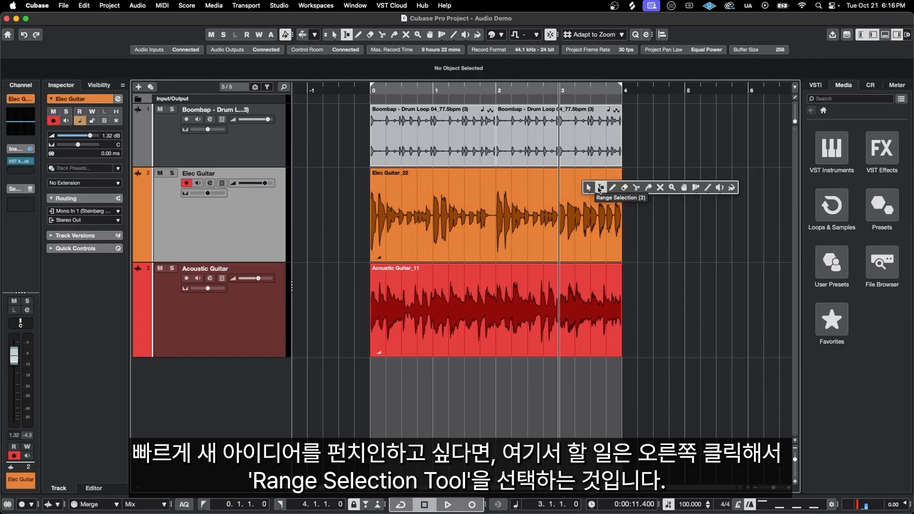
{"action": "left_click_drag", "start_coordinate": [560, 187], "coordinate": [615, 185]}
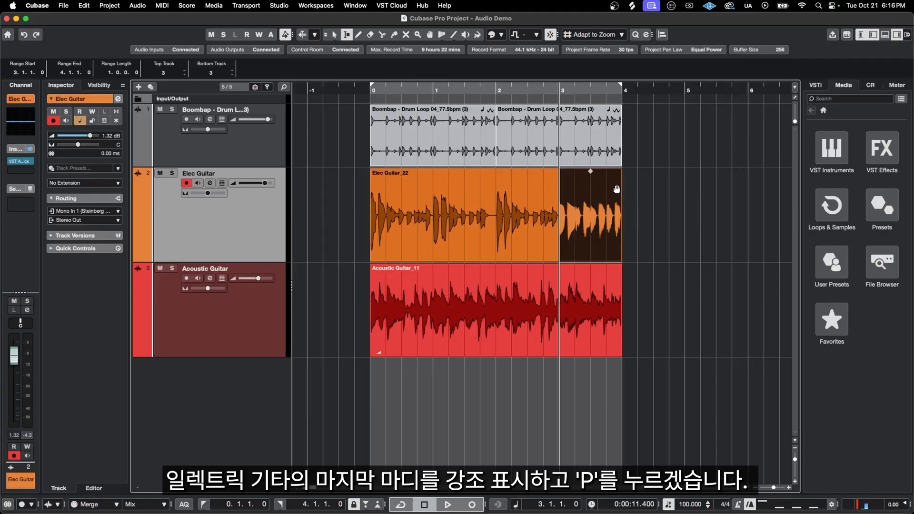
{"action": "key", "text": "p"}
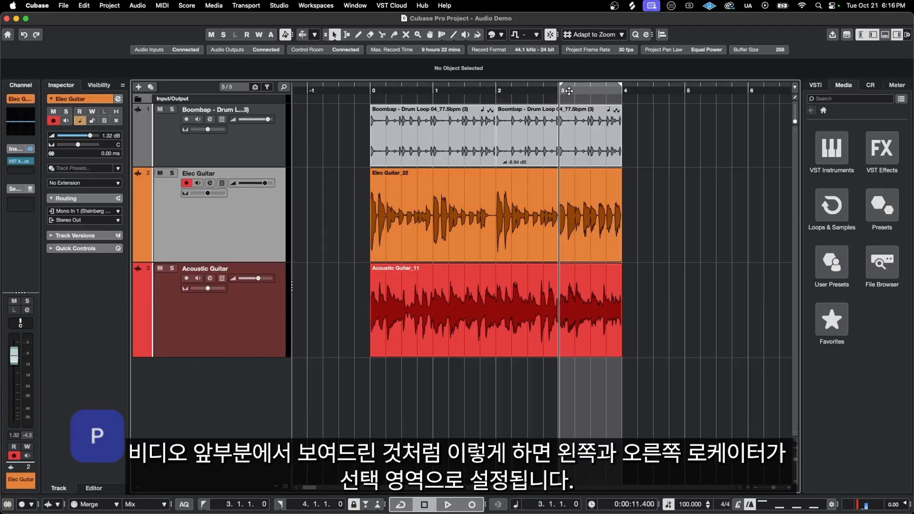
{"action": "left_click", "coordinate": [608, 190]}
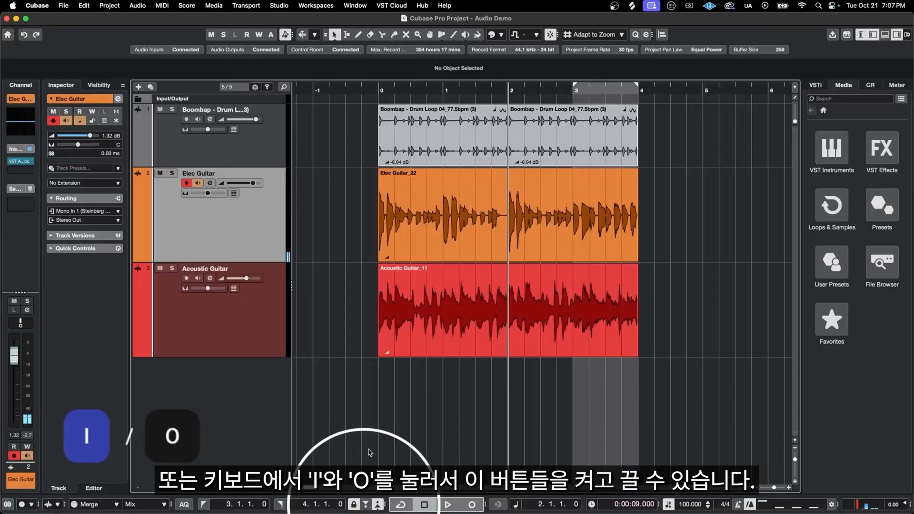
- Toggle the Punch In and Punch Out states so that both are activated
{"action": "key", "text": "i"}
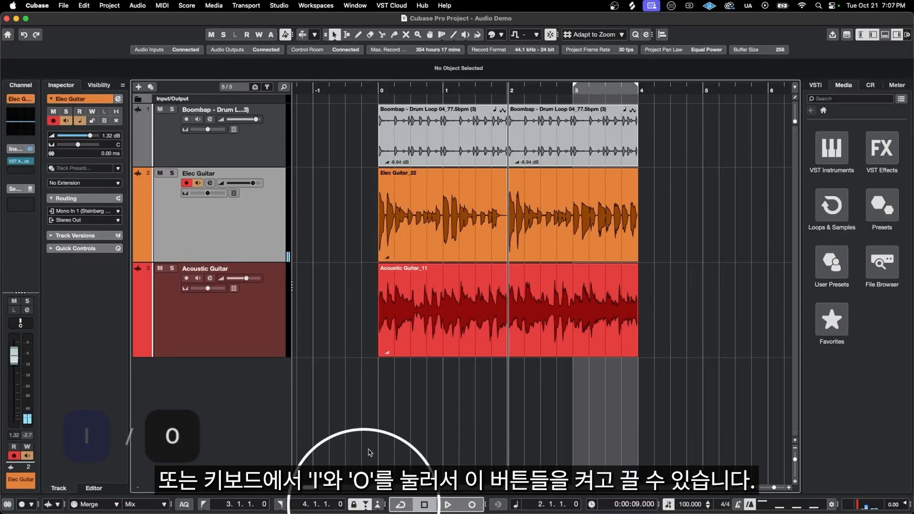
{"action": "key", "text": "o"}
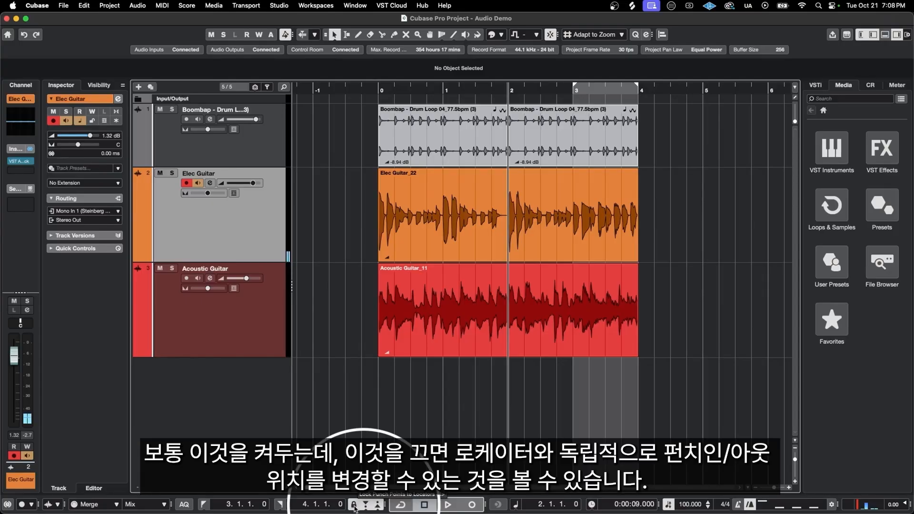
- Unlock the punch points from the locators, try moving the punch-in point independently in the ruler, and lock them again
{"action": "left_click", "coordinate": [354, 505]}
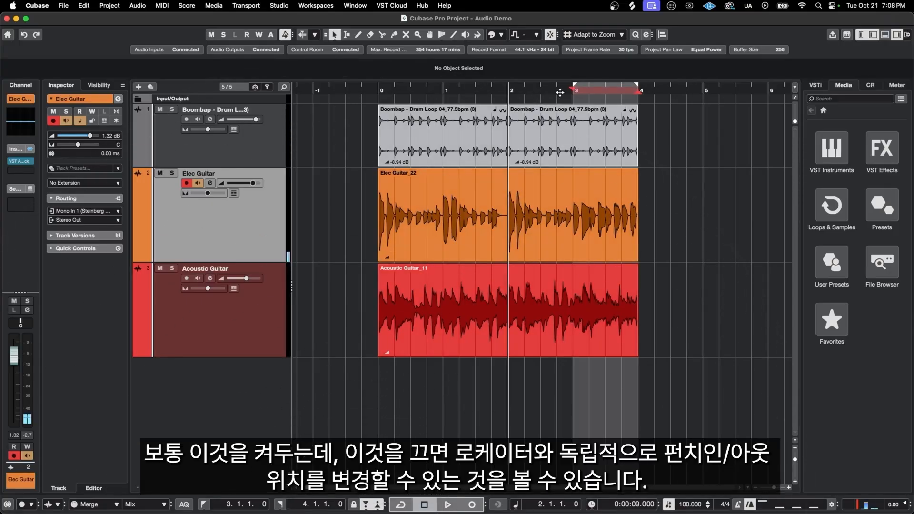
{"action": "mouse_move", "coordinate": [573, 94]}
{"action": "left_mouse_down"}
{"action": "mouse_move", "coordinate": [529, 96]}
{"action": "mouse_move", "coordinate": [575, 87]}
{"action": "left_mouse_up"}
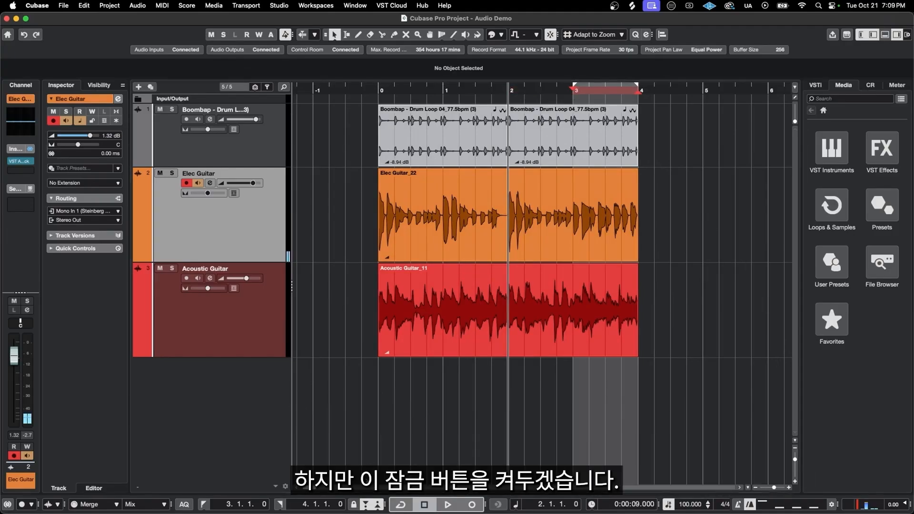
{"action": "left_click", "coordinate": [353, 505]}
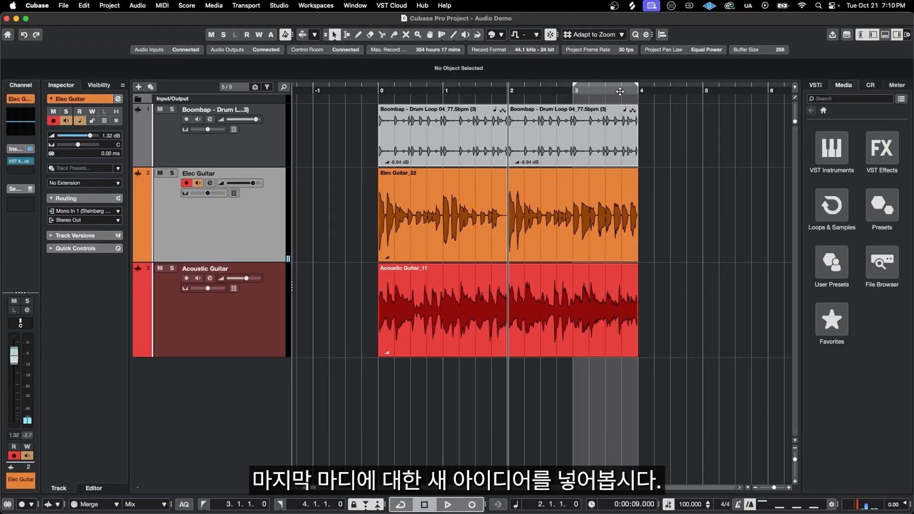
- Punch in a new electric guitar take from bar 3 to bar 4, and turn off the track's monitoring and the punch states
{"action": "key", "text": "space"}
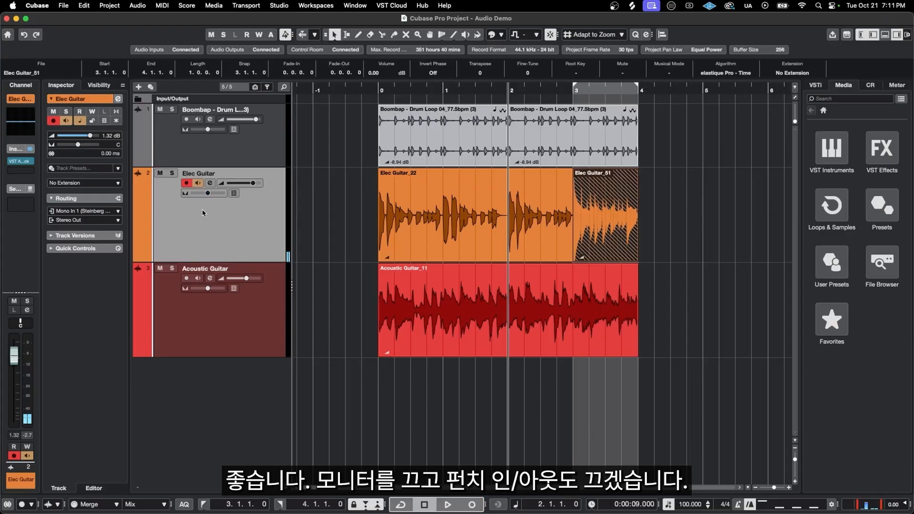
{"action": "left_click", "coordinate": [198, 185]}
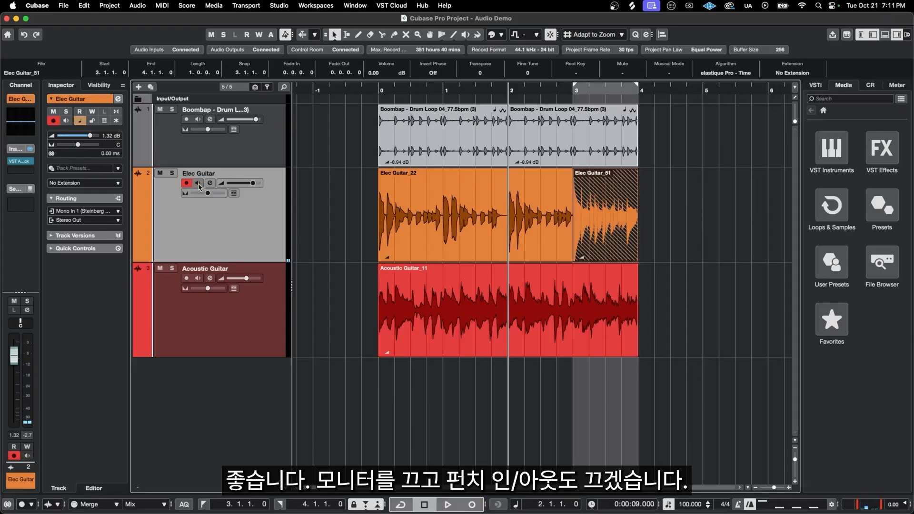
{"action": "left_click", "coordinate": [365, 504]}
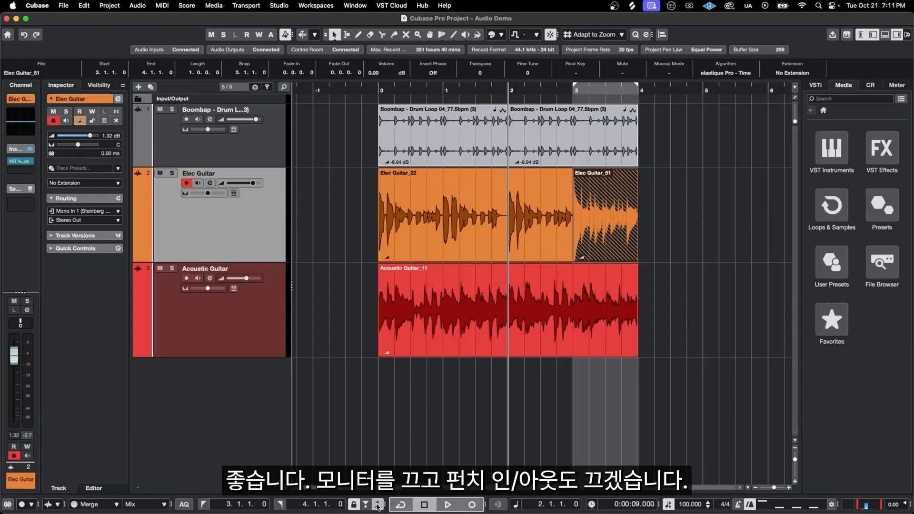
- Play back the project through the newly punched-in electric guitar bar, and examine the overlapping event up close
{"action": "key", "text": "space"}
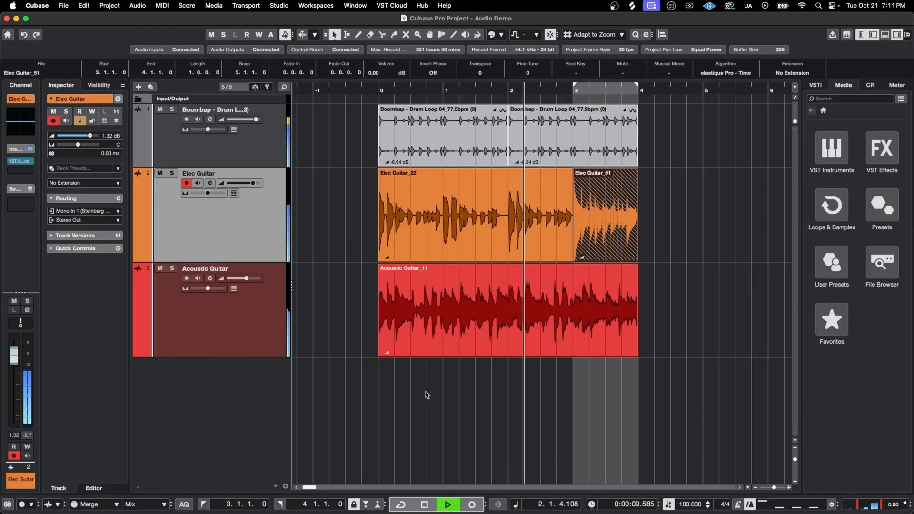
{"action": "left_click", "coordinate": [584, 310]}
{"action": "scroll", "coordinate": [583, 310], "scroll_direction": "up", "scroll_amount": 3}
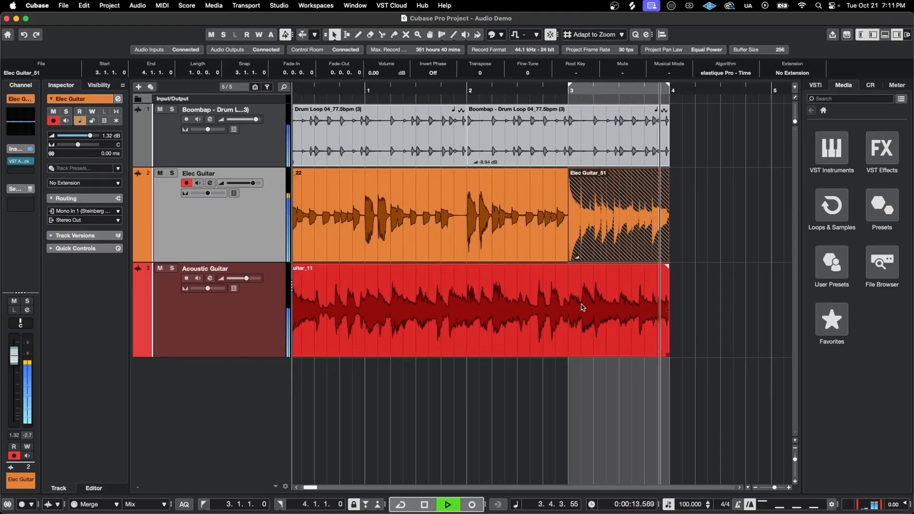
{"action": "key", "text": "space"}
{"action": "left_click", "coordinate": [640, 252]}
{"action": "scroll", "coordinate": [642, 257], "scroll_direction": "up", "scroll_amount": 2}
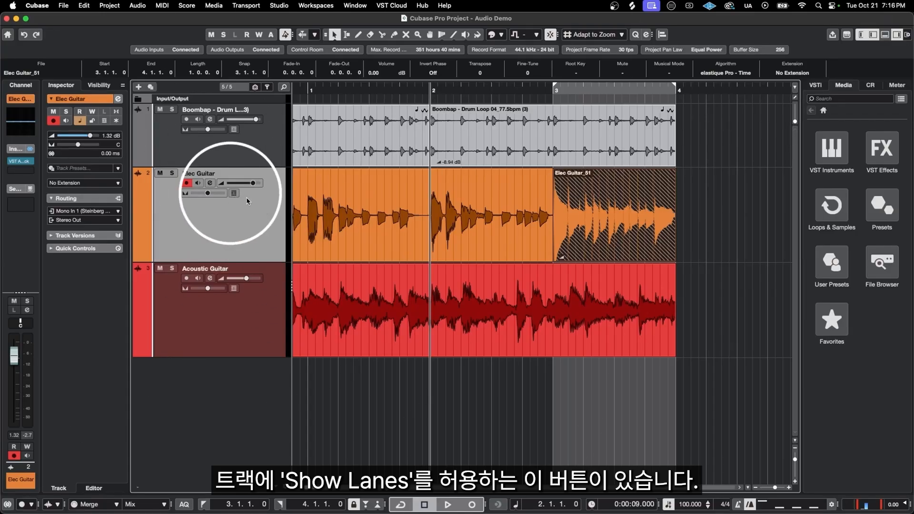
- Add Lane Display Type to the visible audio track controls, and show the lanes of the Elec Guitar track
{"action": "right_click", "coordinate": [248, 200]}
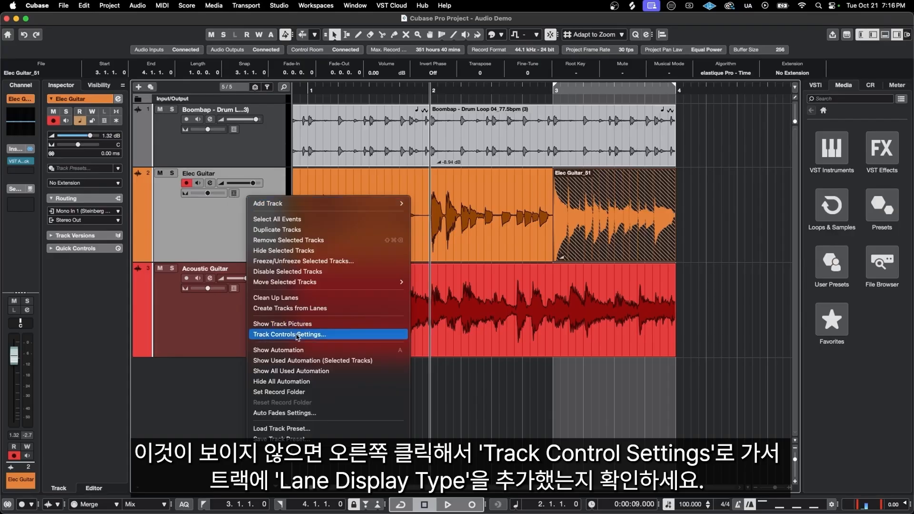
{"action": "left_click", "coordinate": [315, 335]}
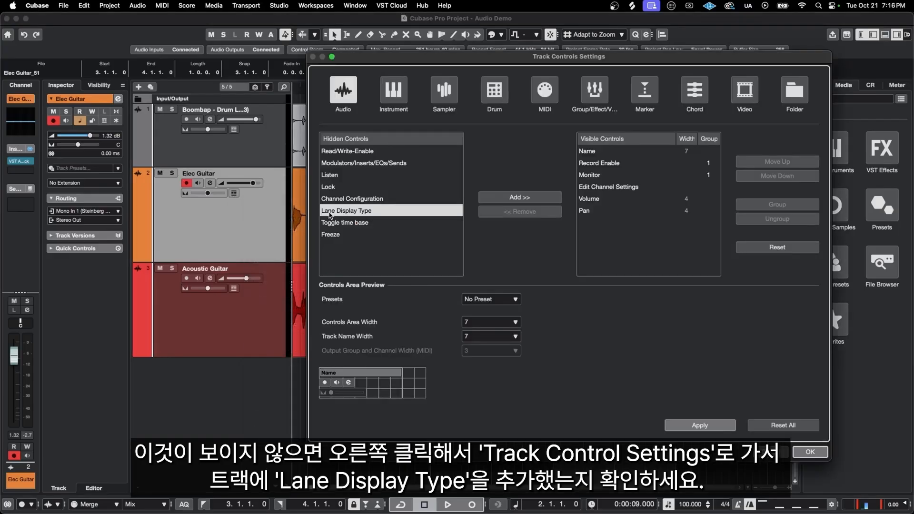
{"action": "left_click", "coordinate": [503, 199]}
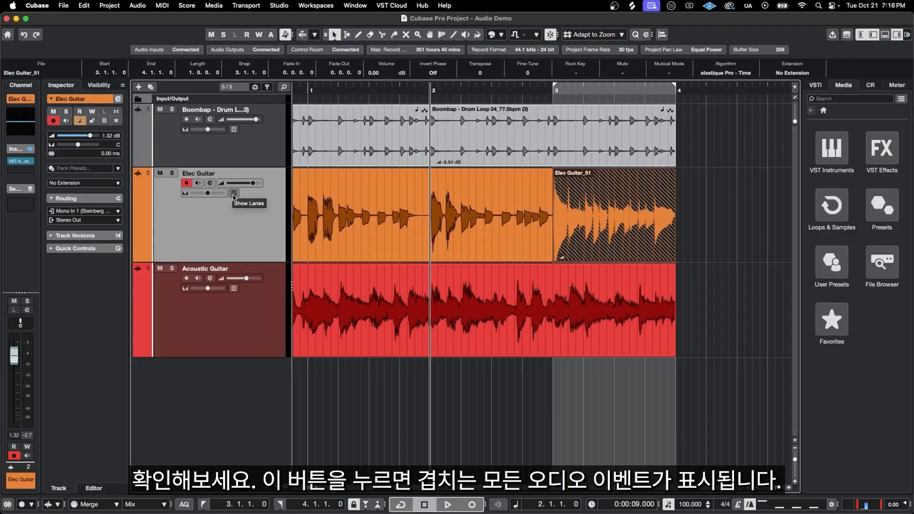
{"action": "left_click", "coordinate": [234, 194]}
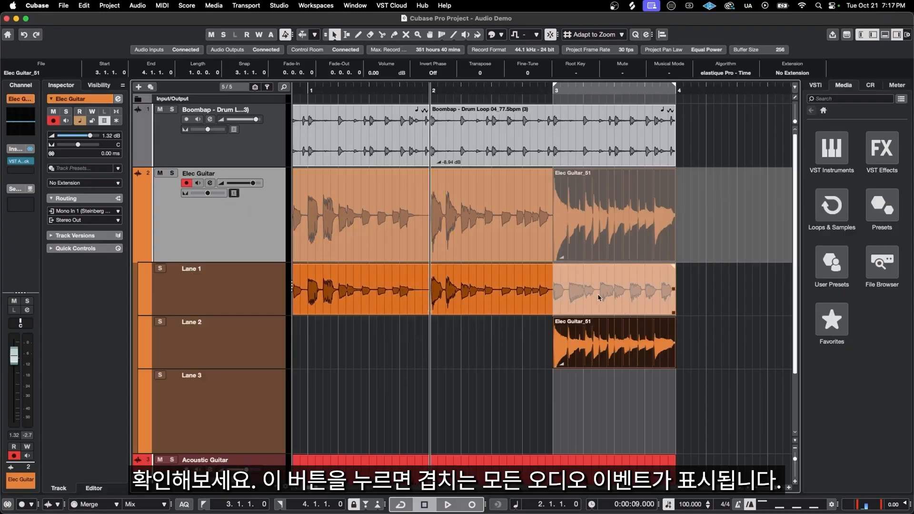
- With the Comp tool, activate the original Lane 1 take for the electric guitar's last bar and listen to it
{"action": "right_click", "coordinate": [581, 340]}
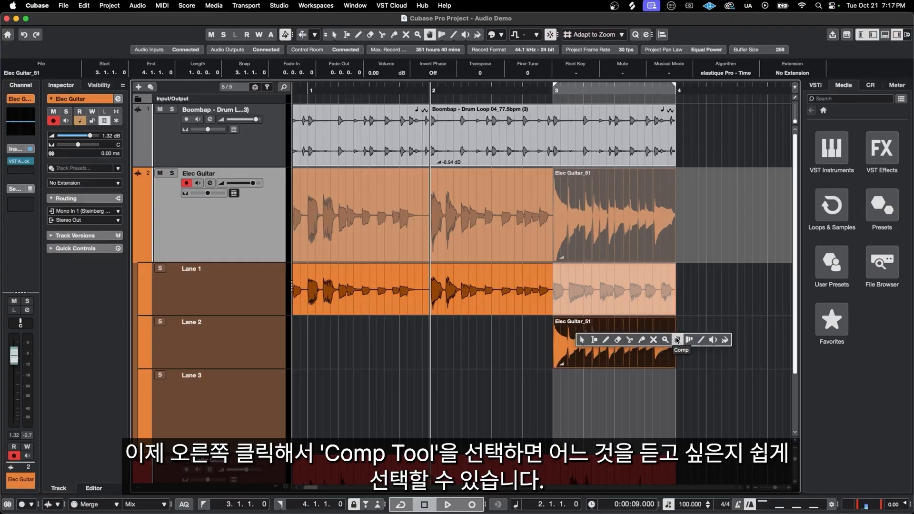
{"action": "left_click", "coordinate": [676, 340]}
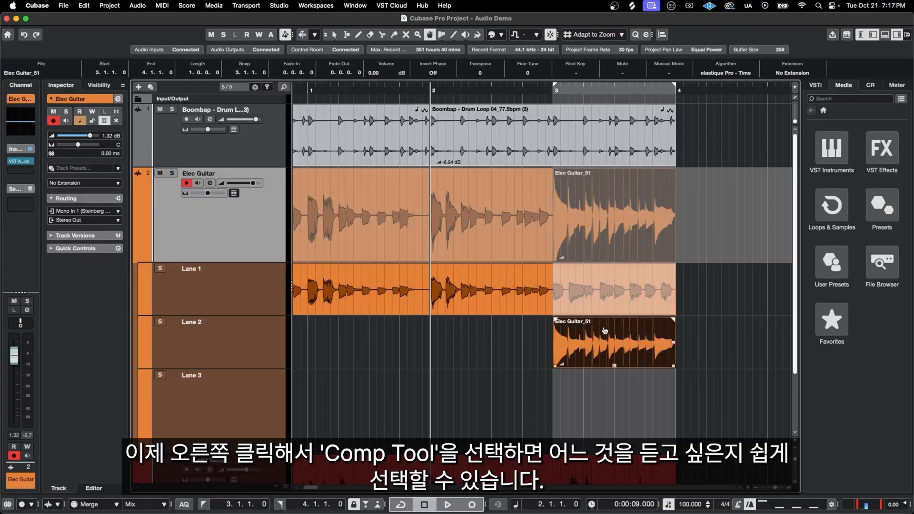
{"action": "left_click", "coordinate": [597, 313]}
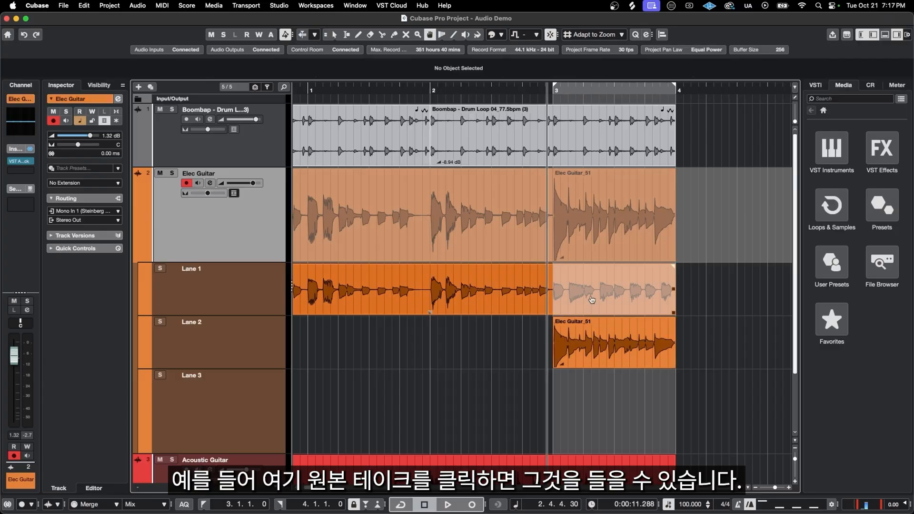
{"action": "left_click", "coordinate": [622, 292]}
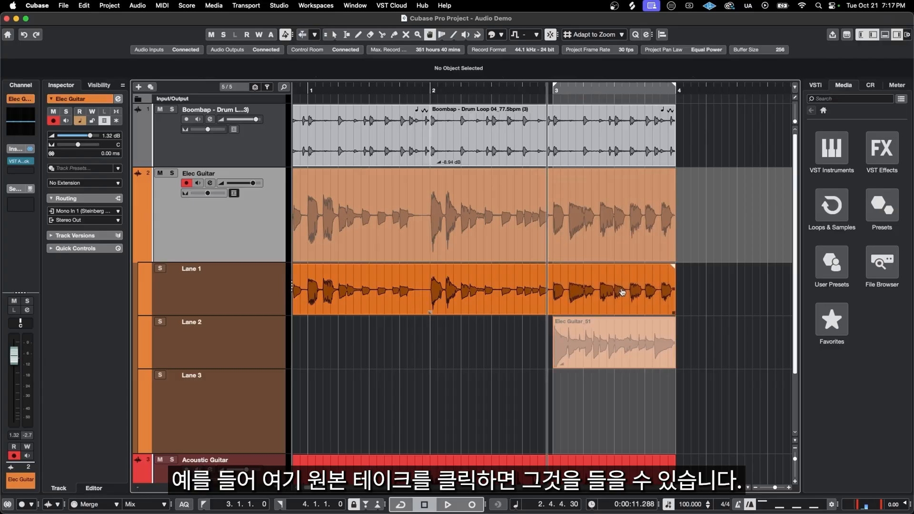
{"action": "key", "text": "space"}
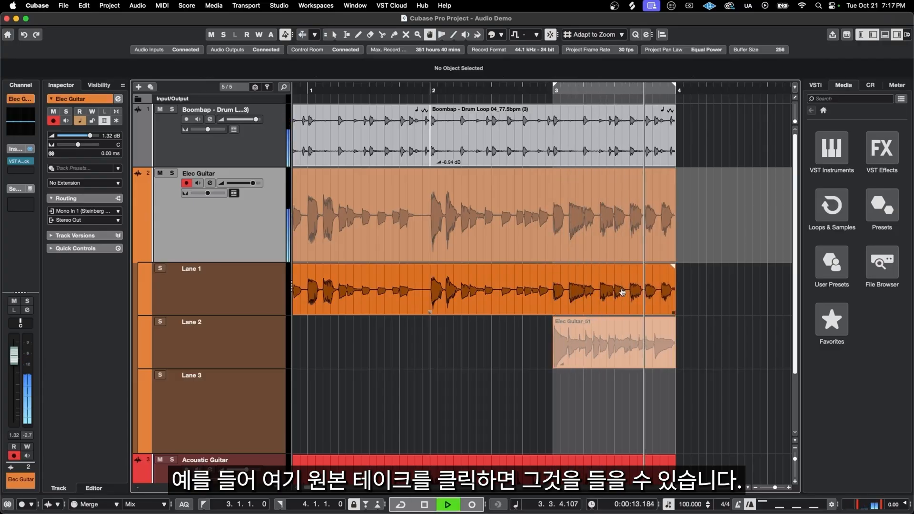
{"action": "key", "text": "space"}
- Activate the newly recorded Lane 2 take for the electric guitar's last bar and play it back
{"action": "left_click", "coordinate": [576, 336]}
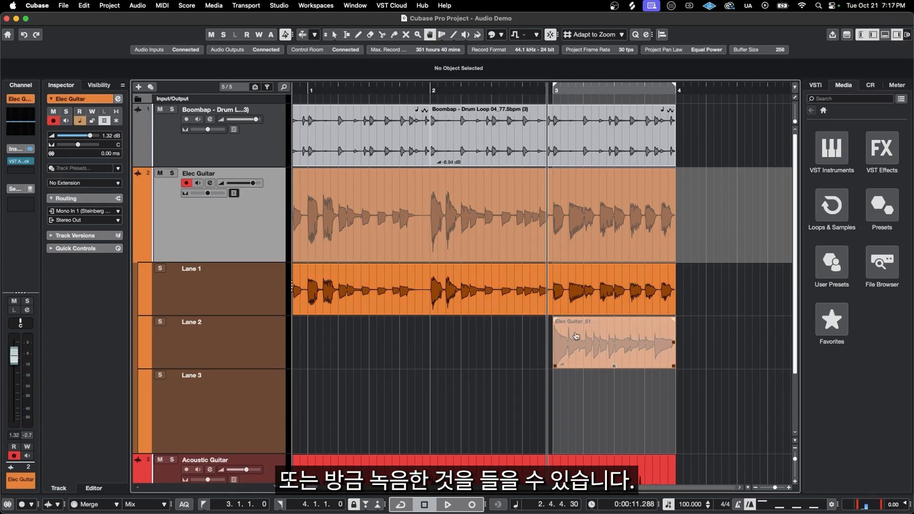
{"action": "left_click", "coordinate": [621, 335]}
{"action": "key", "text": "space"}
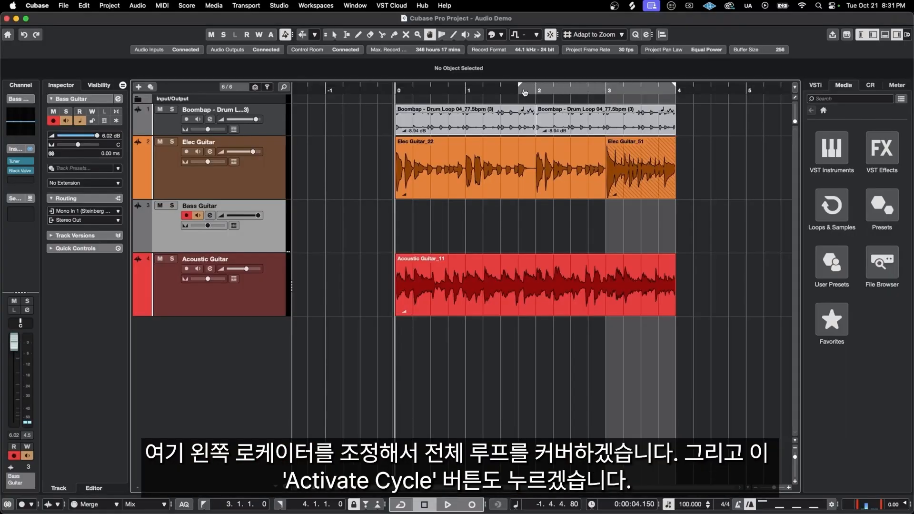
- Record several looped takes on the Bass Guitar track, with the left locator moved to bar 0 and the cycle activated
{"action": "left_click_drag", "start_coordinate": [396, 91], "coordinate": [397, 90]}
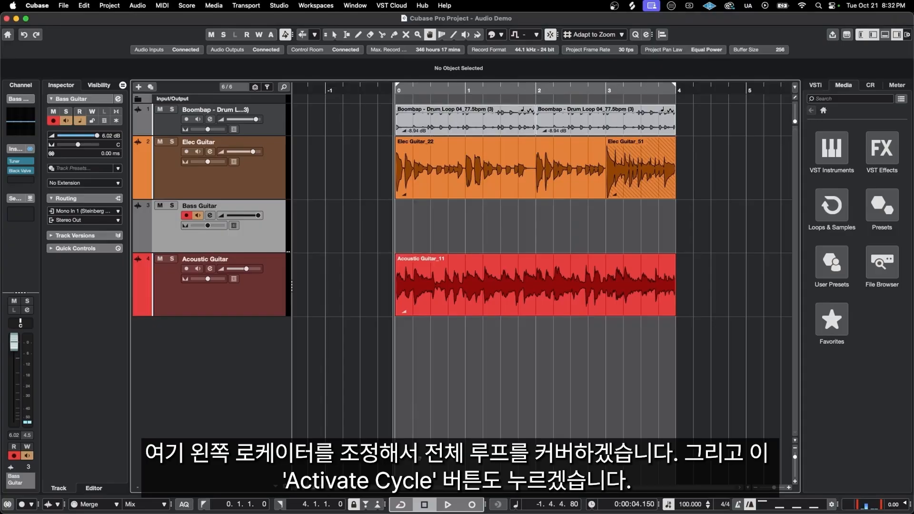
{"action": "left_click", "coordinate": [401, 504]}
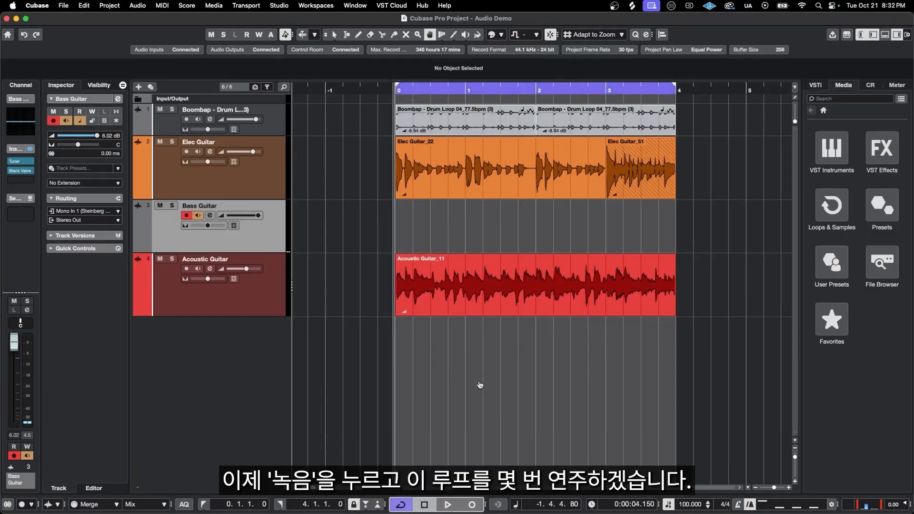
{"action": "left_click", "coordinate": [471, 504]}
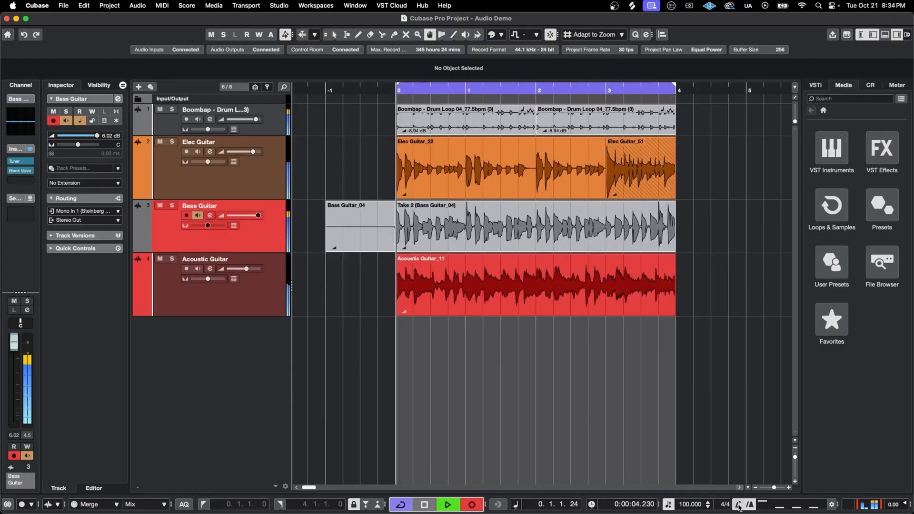
{"action": "key", "text": "space"}
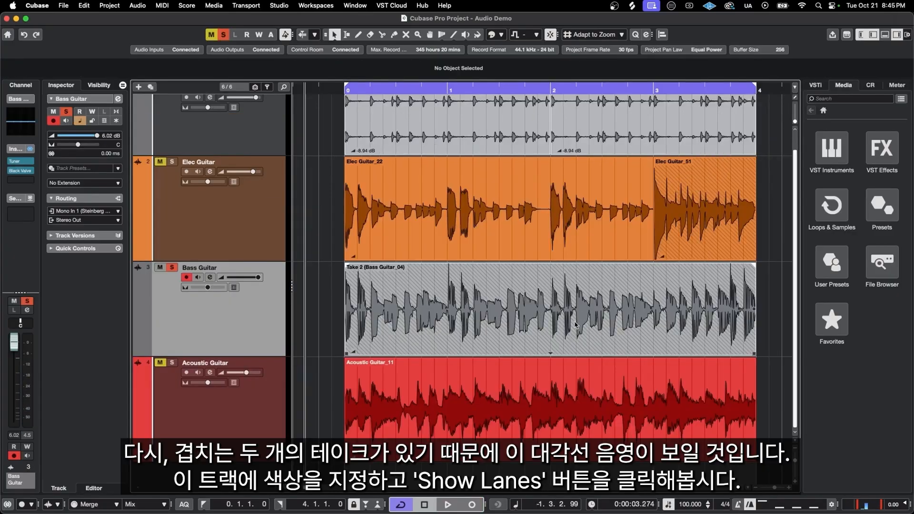
- Color the Bass Guitar track light blue and show its lanes
{"action": "left_click", "coordinate": [145, 318]}
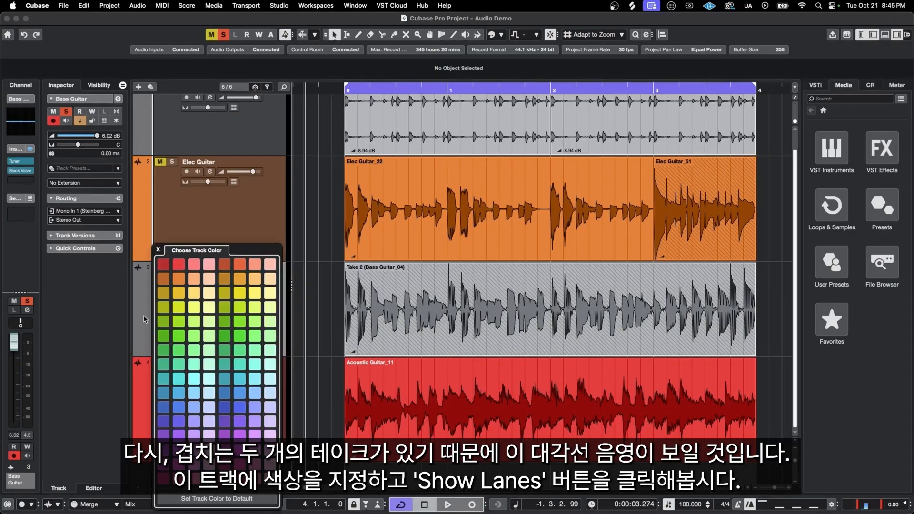
{"action": "left_click", "coordinate": [179, 393]}
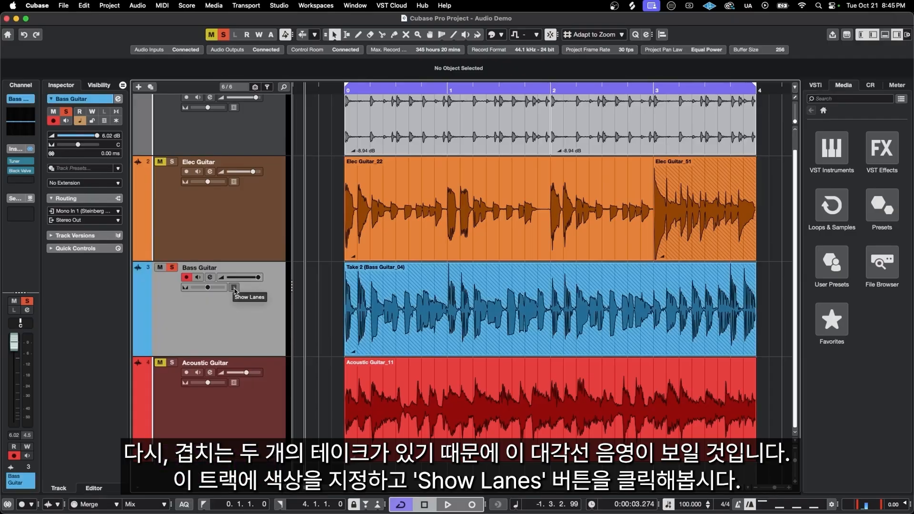
{"action": "left_click", "coordinate": [233, 287]}
{"action": "scroll", "coordinate": [343, 311], "scroll_direction": "down", "scroll_amount": 3}
- Take the Comp tool and listen to the Lane 2 bass take from about 1.3
{"action": "right_click", "coordinate": [522, 355]}
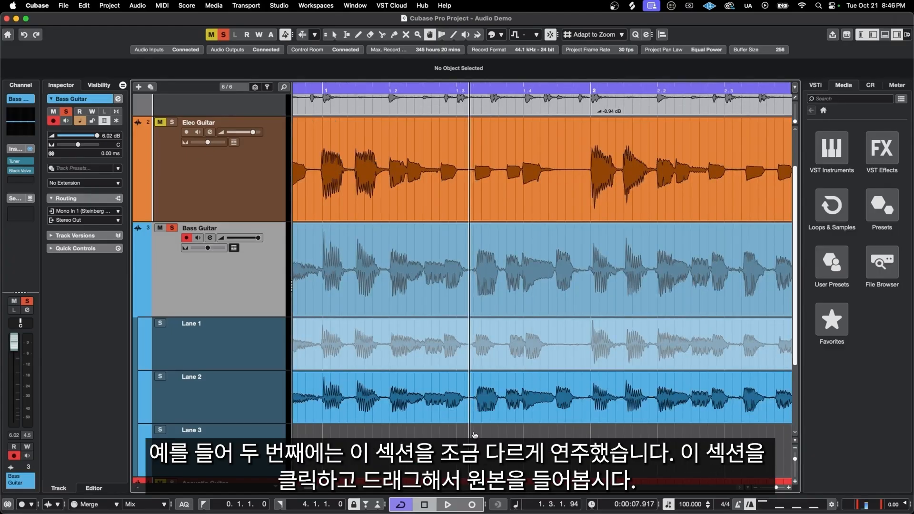
{"action": "left_click", "coordinate": [507, 413]}
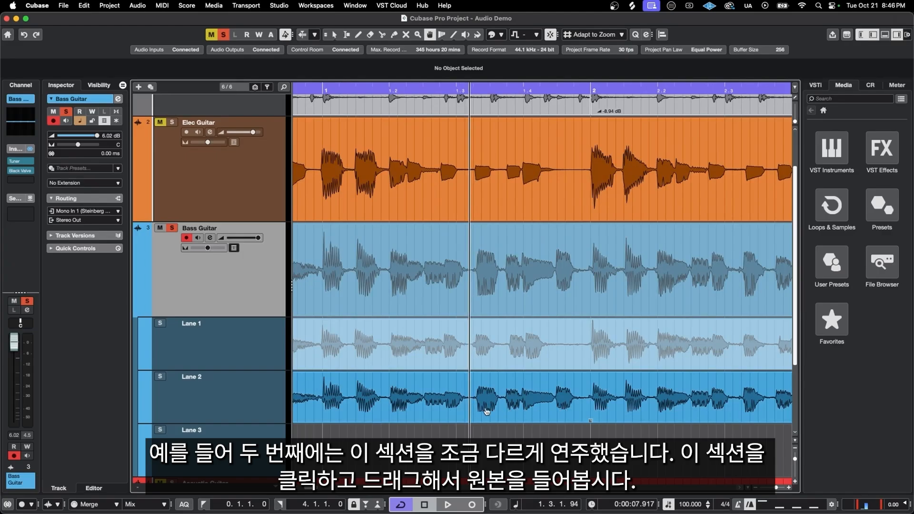
{"action": "key", "text": "space"}
{"action": "key", "text": "space"}
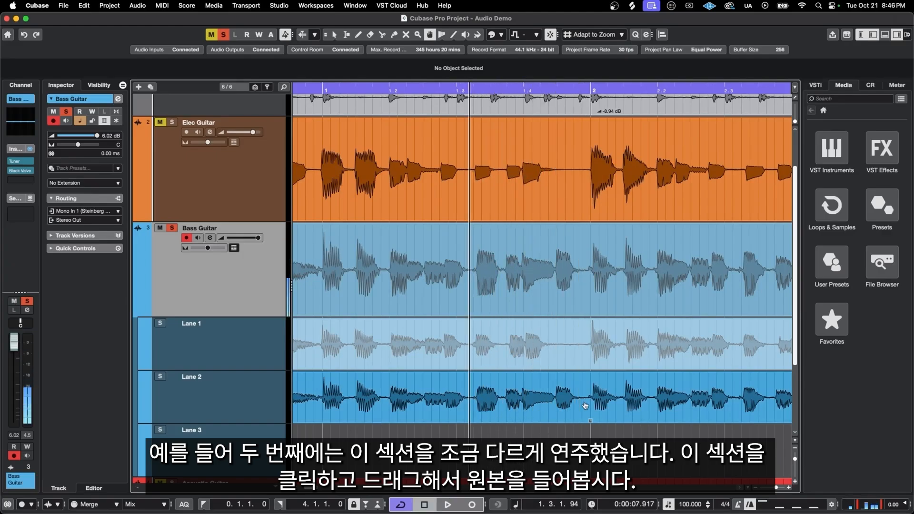
- Comp the bass section from about 1.3 to bar 2 with Lane 1's Take 1, and play it back
{"action": "left_click_drag", "start_coordinate": [469, 358], "coordinate": [590, 353]}
{"action": "key", "text": "space"}
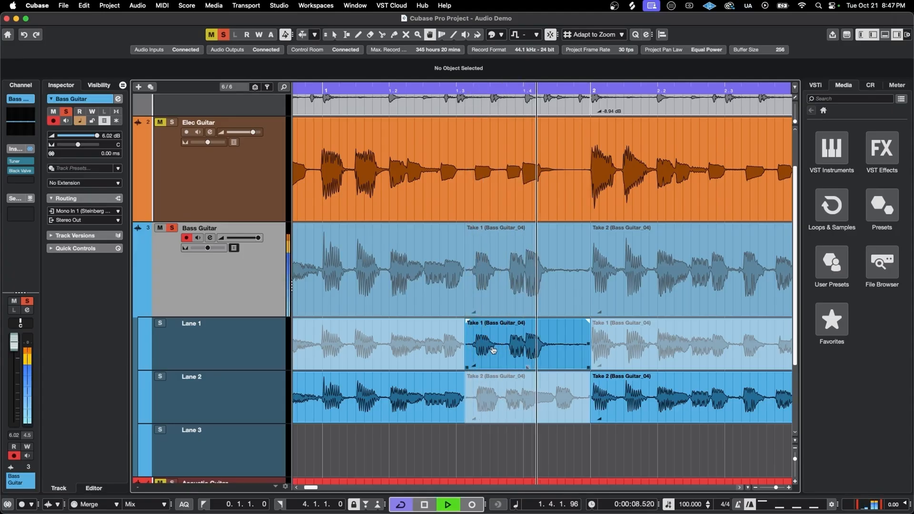
{"action": "left_click", "coordinate": [491, 400]}
{"action": "key", "text": "space"}
{"action": "left_click", "coordinate": [524, 351]}
- Listen to the ending of the Lane 2 bass take, starting just before bar 3
{"action": "scroll", "coordinate": [536, 351], "scroll_direction": "down", "scroll_amount": 1}
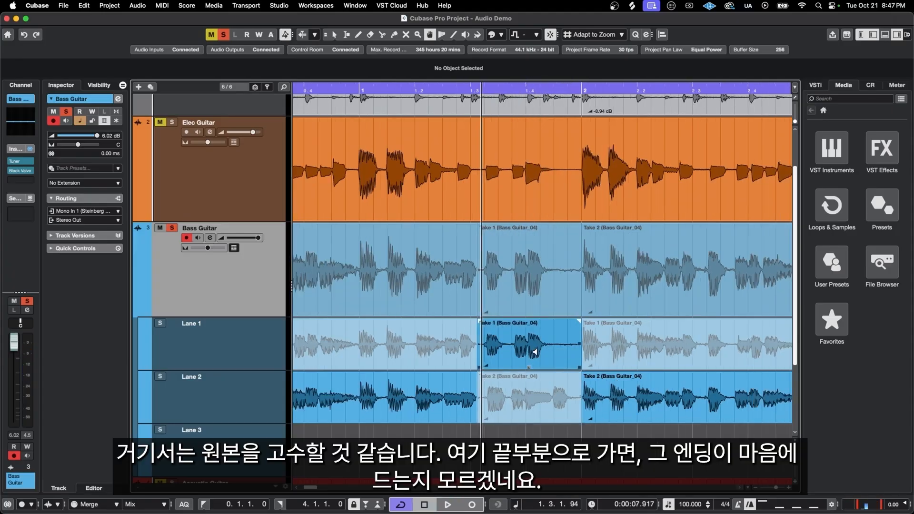
{"action": "scroll", "coordinate": [536, 353], "scroll_direction": "right", "scroll_amount": 6}
{"action": "left_click", "coordinate": [448, 412], "text": "alt+shift"}
{"action": "key", "text": "space"}
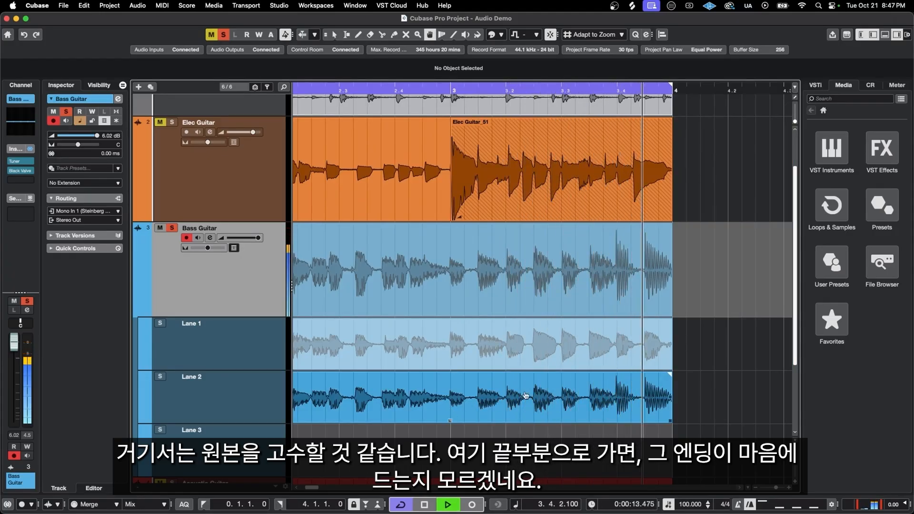
{"action": "key", "text": "space"}
- Comp the bass's last bar, from bar 3 to bar 4, with Lane 1's Take 1 and play it back
{"action": "left_click", "coordinate": [462, 365]}
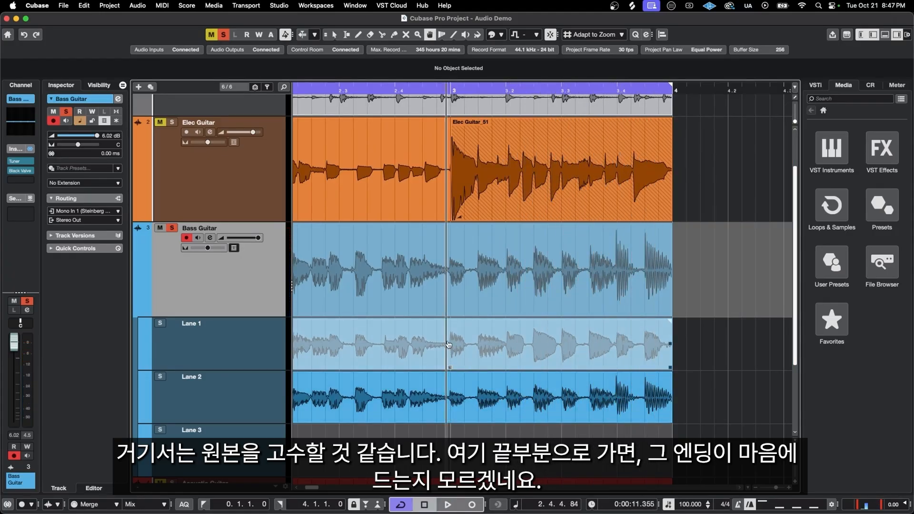
{"action": "left_click_drag", "start_coordinate": [448, 345], "coordinate": [671, 348]}
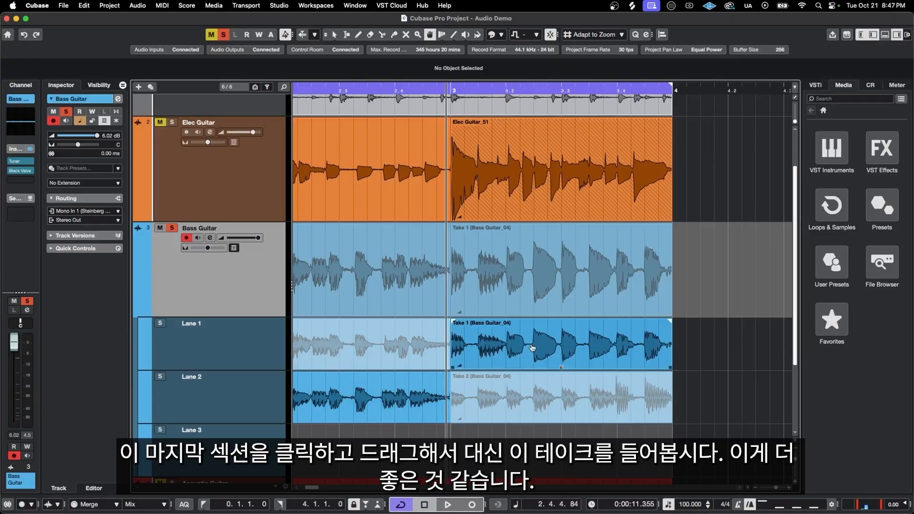
{"action": "key", "text": "space"}
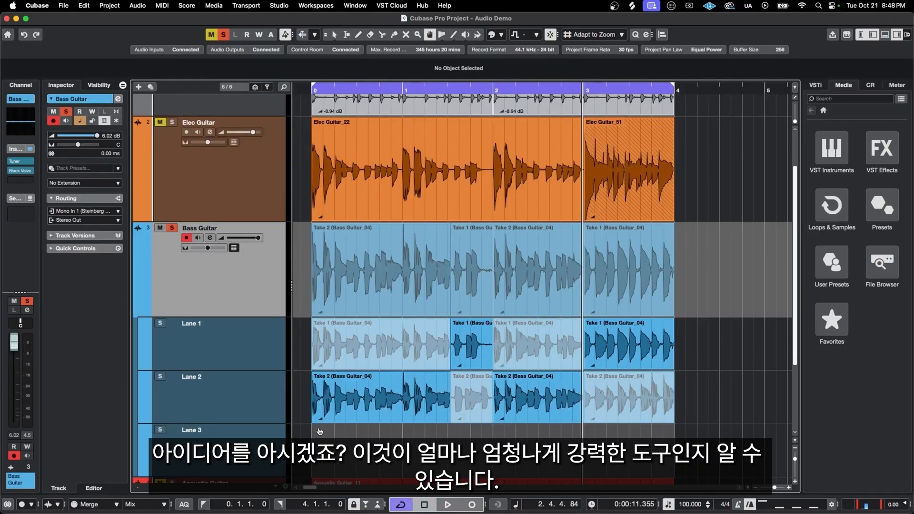
- Look over the comped Bass Guitar takes and hide the track's lanes
{"action": "scroll", "coordinate": [604, 278], "scroll_direction": "down", "scroll_amount": 2}
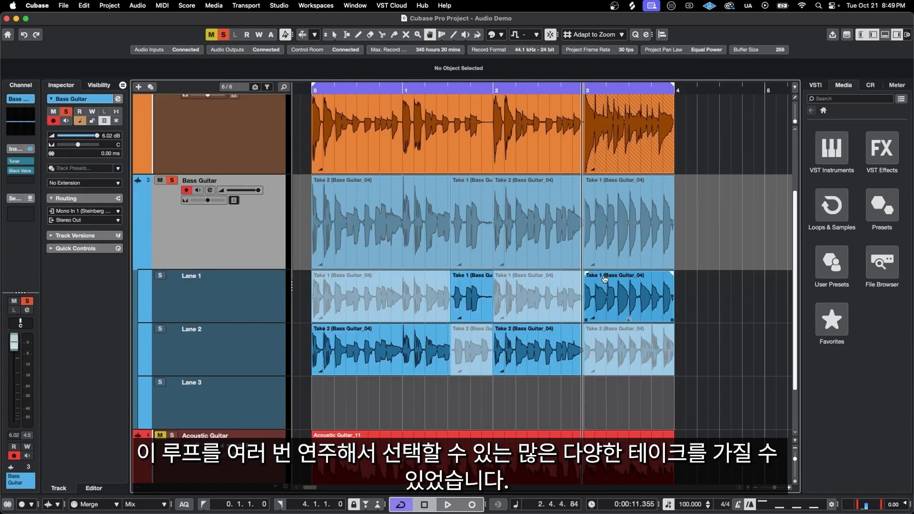
{"action": "scroll", "coordinate": [619, 295], "scroll_direction": "down", "scroll_amount": 2}
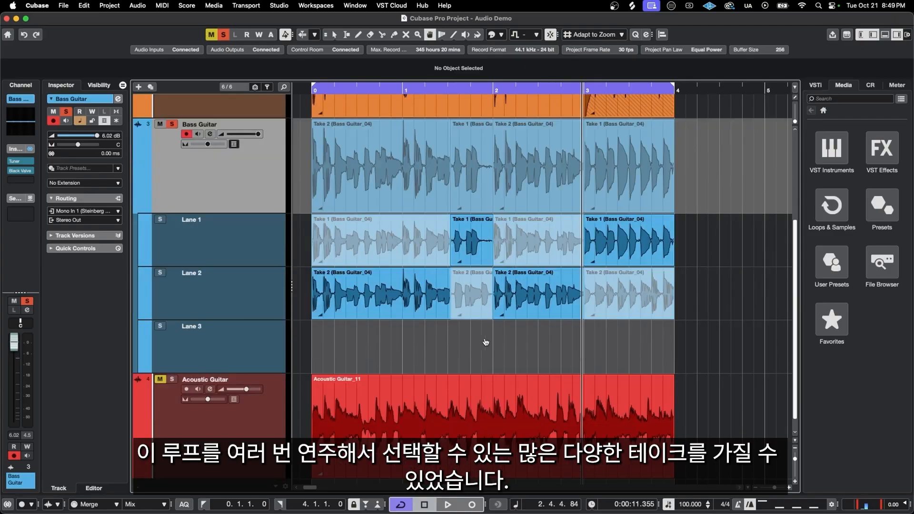
{"action": "scroll", "coordinate": [485, 339], "scroll_direction": "up", "scroll_amount": 1}
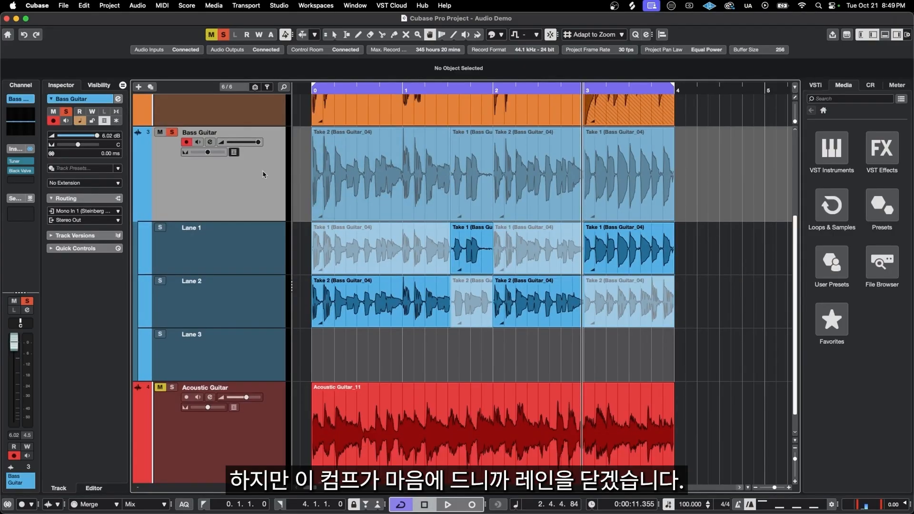
{"action": "left_click", "coordinate": [234, 152]}
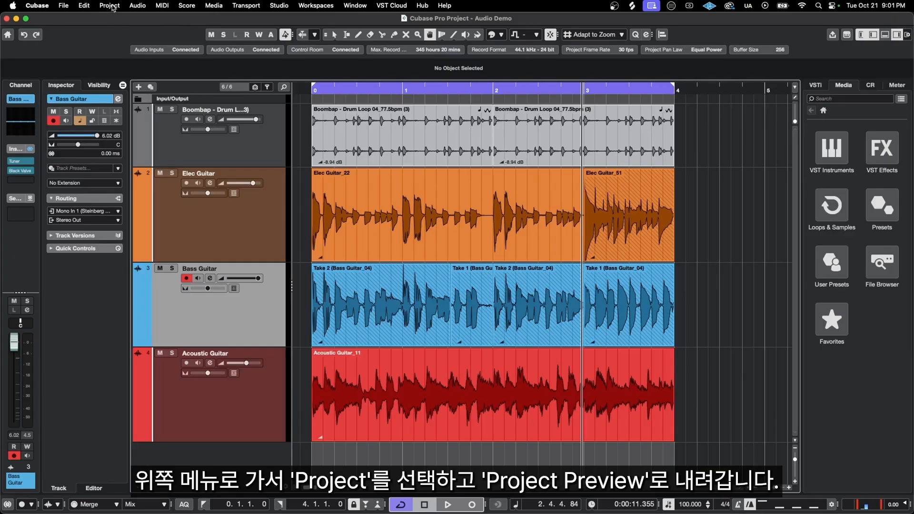
- Open the Project Preview options for the current project
{"action": "left_click", "coordinate": [110, 5]}
{"action": "mouse_move", "coordinate": [139, 279]}
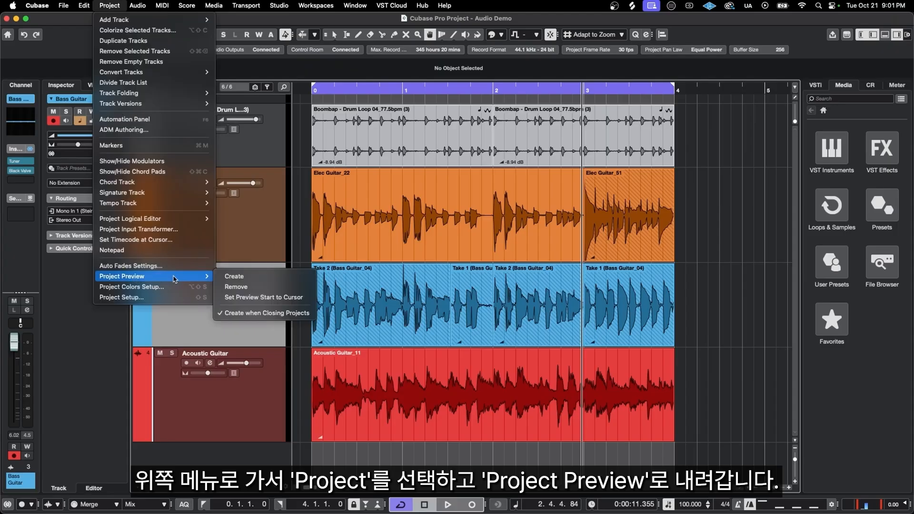